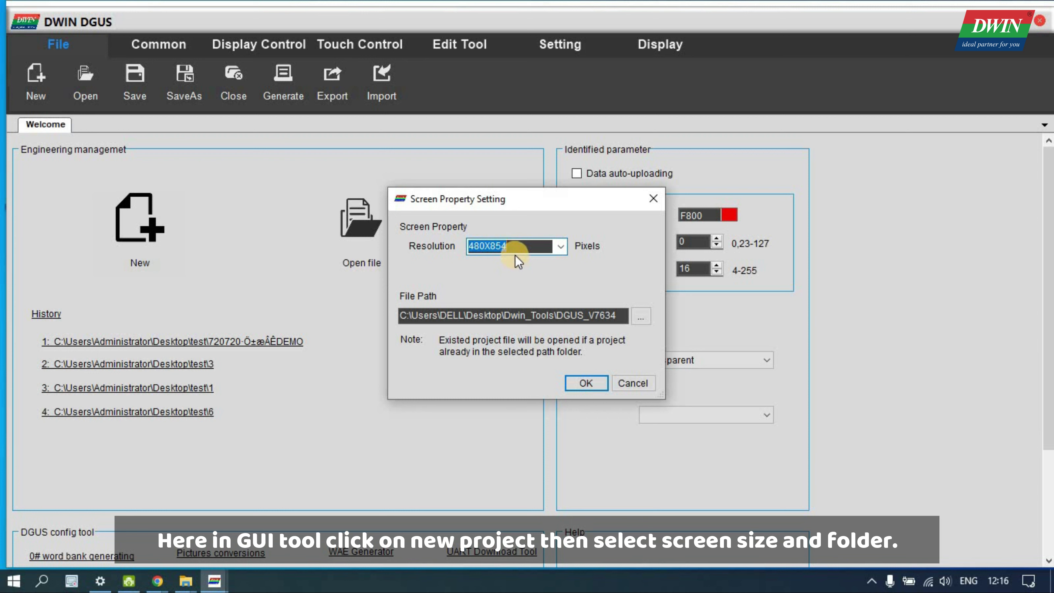
Create a new project with 480X854 resolution in the project folder on the Desktop
{"action": "left_click", "coordinate": [639, 318]}
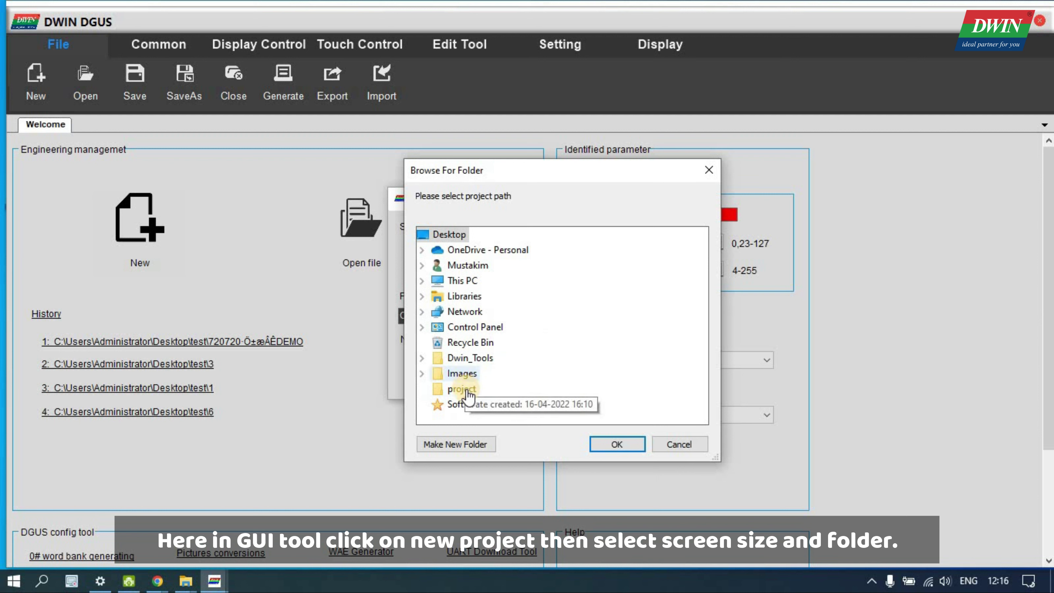
{"action": "left_click", "coordinate": [468, 391]}
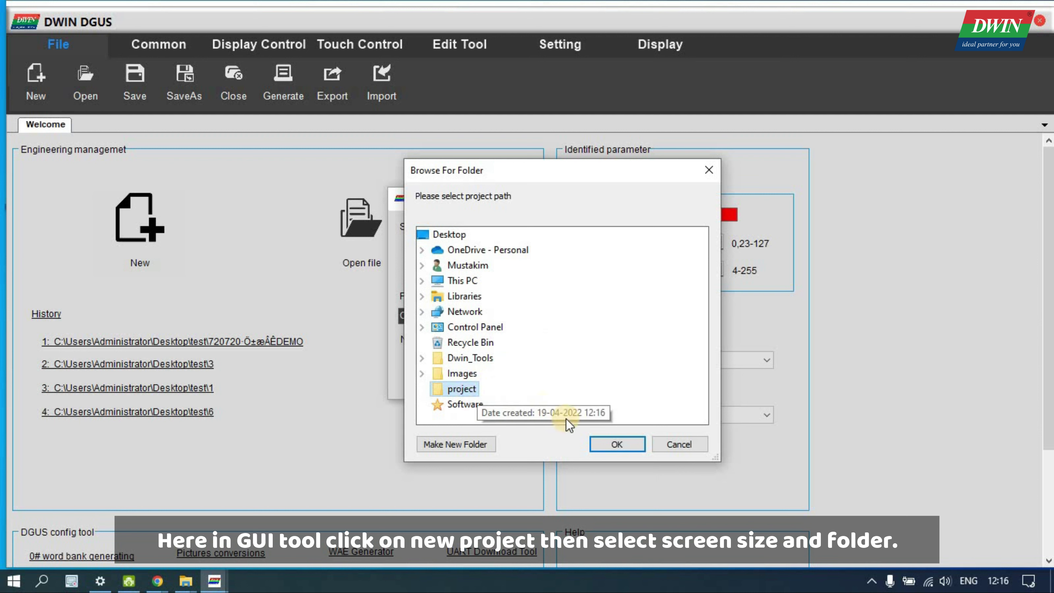
{"action": "left_click", "coordinate": [603, 444]}
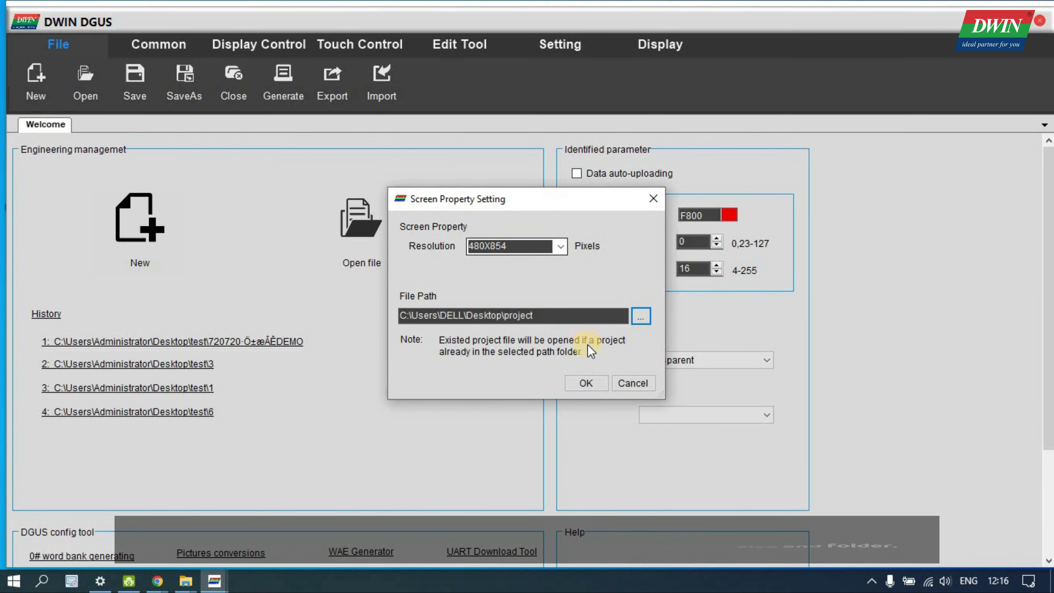
{"action": "left_click", "coordinate": [585, 382]}
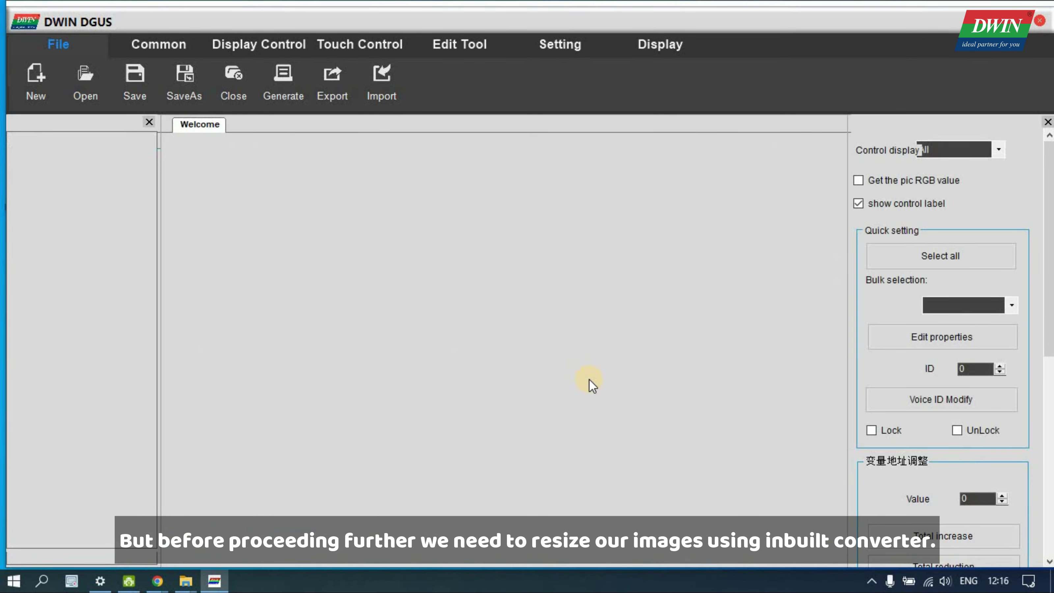
Open the picture conversion tool from the Welcome page and maximize its window
{"action": "left_click", "coordinate": [205, 122]}
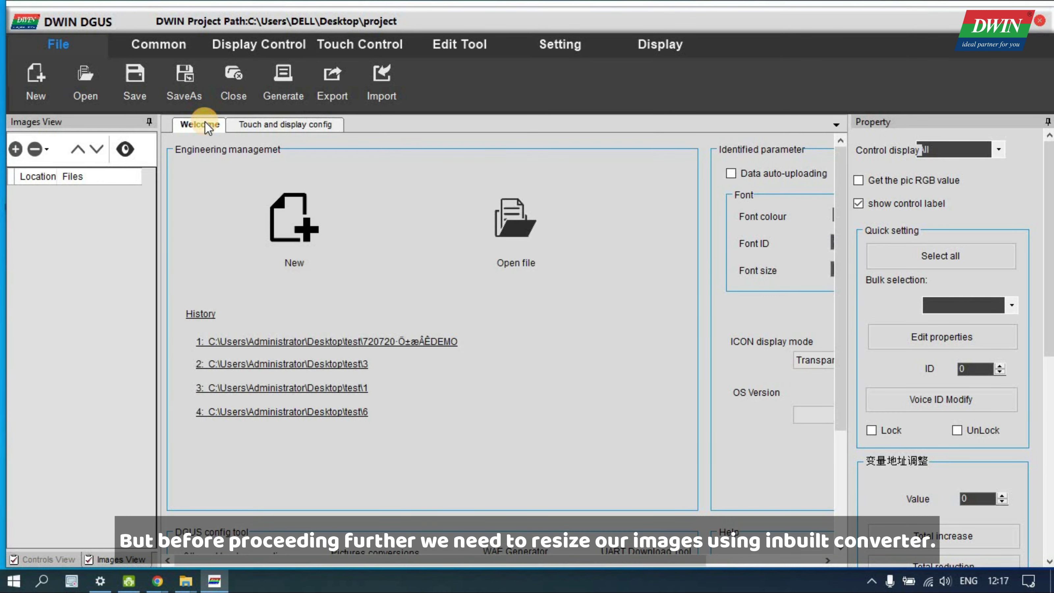
{"action": "scroll", "coordinate": [479, 307], "scroll_direction": "down", "scroll_amount": 4}
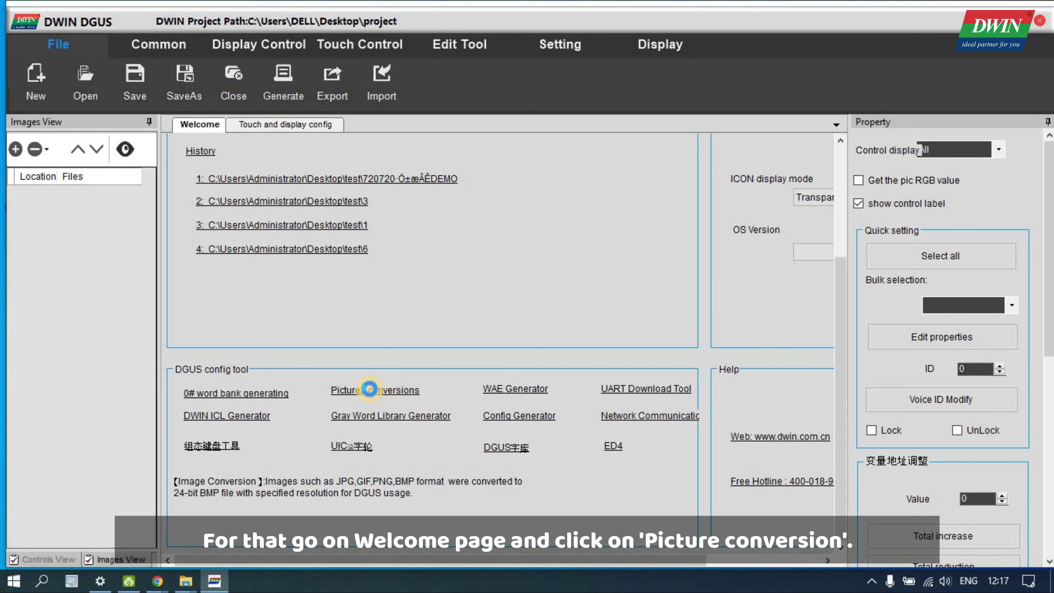
{"action": "left_click", "coordinate": [369, 389]}
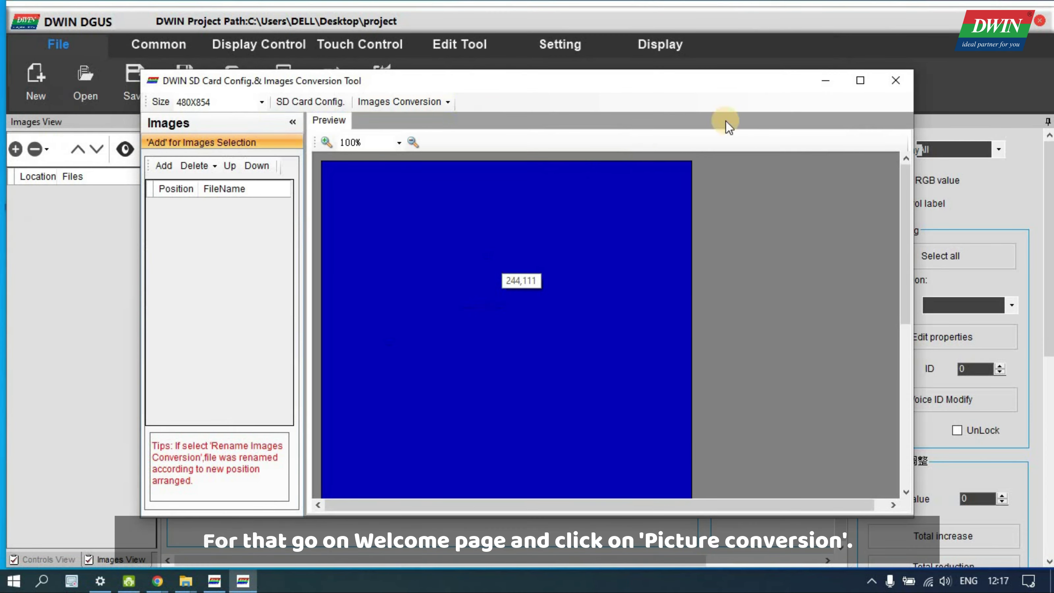
{"action": "left_click", "coordinate": [863, 78]}
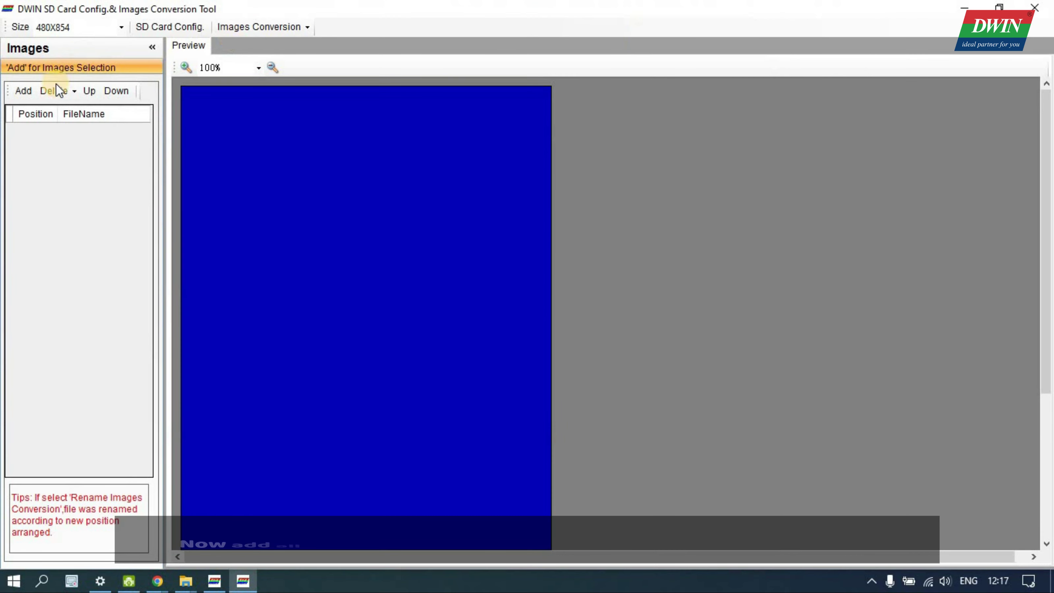
Add the pictures from the 32 subfolder of the Desktop's Images folder for conversion
{"action": "left_click", "coordinate": [23, 92]}
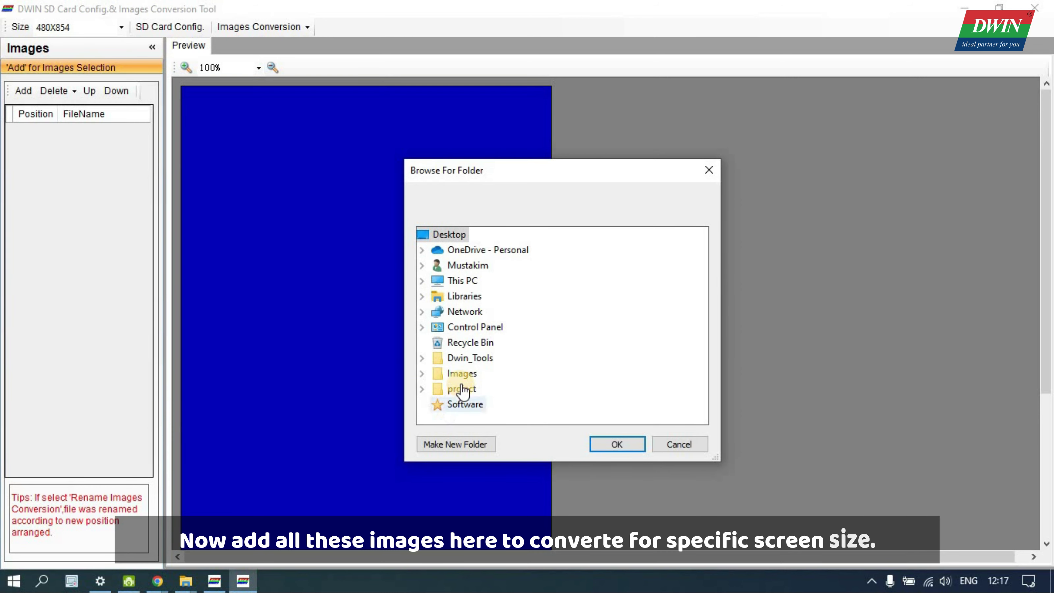
{"action": "left_click", "coordinate": [424, 374]}
{"action": "left_click", "coordinate": [591, 445]}
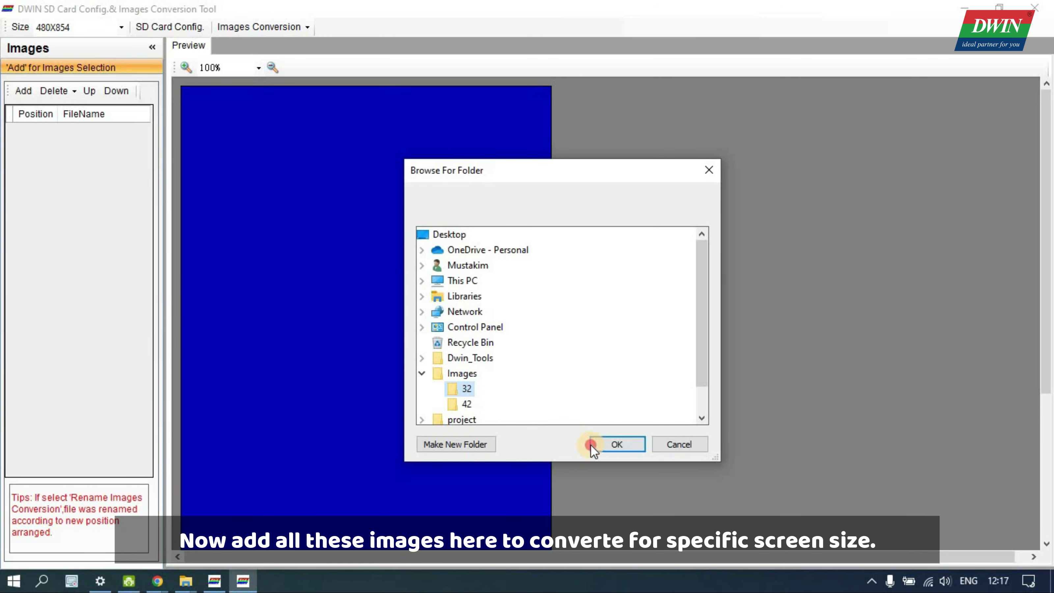
Preview the added pictures from 00 to 09, with the preview zoom set to 75%
{"action": "left_click", "coordinate": [102, 136]}
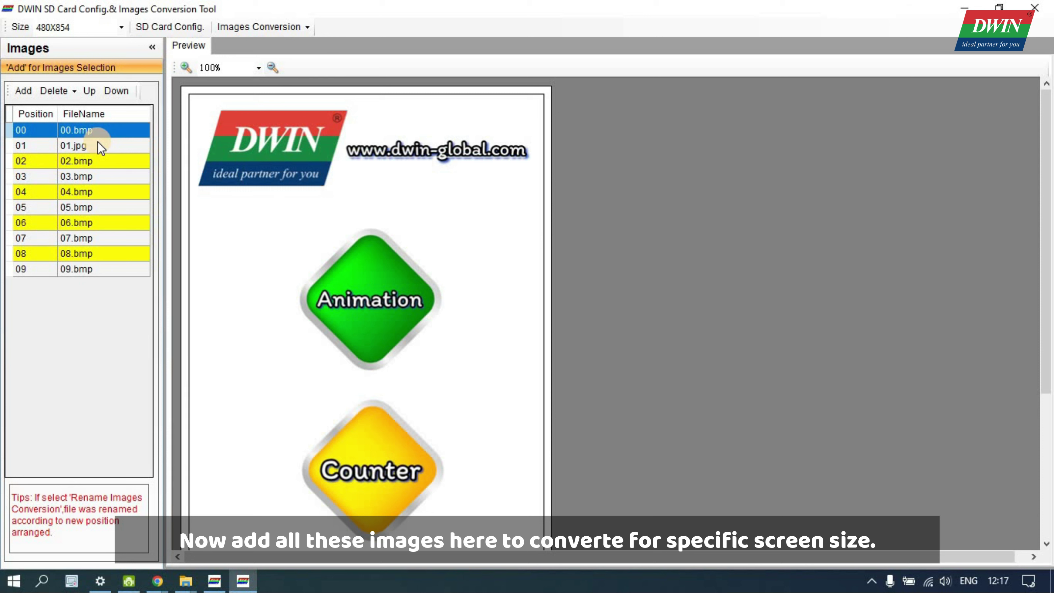
{"action": "left_click", "coordinate": [101, 146]}
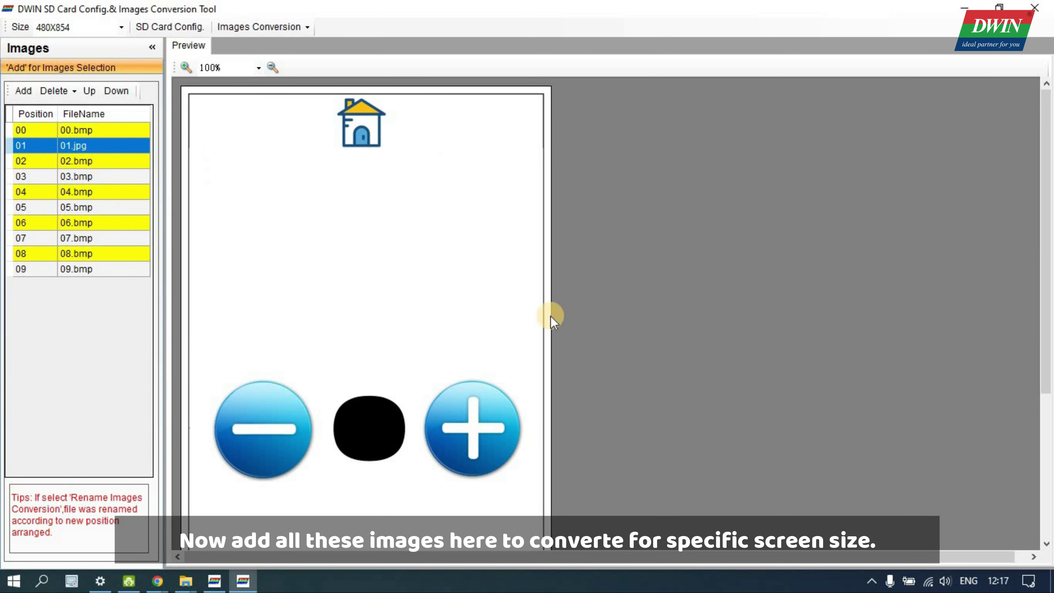
{"action": "left_click", "coordinate": [258, 68]}
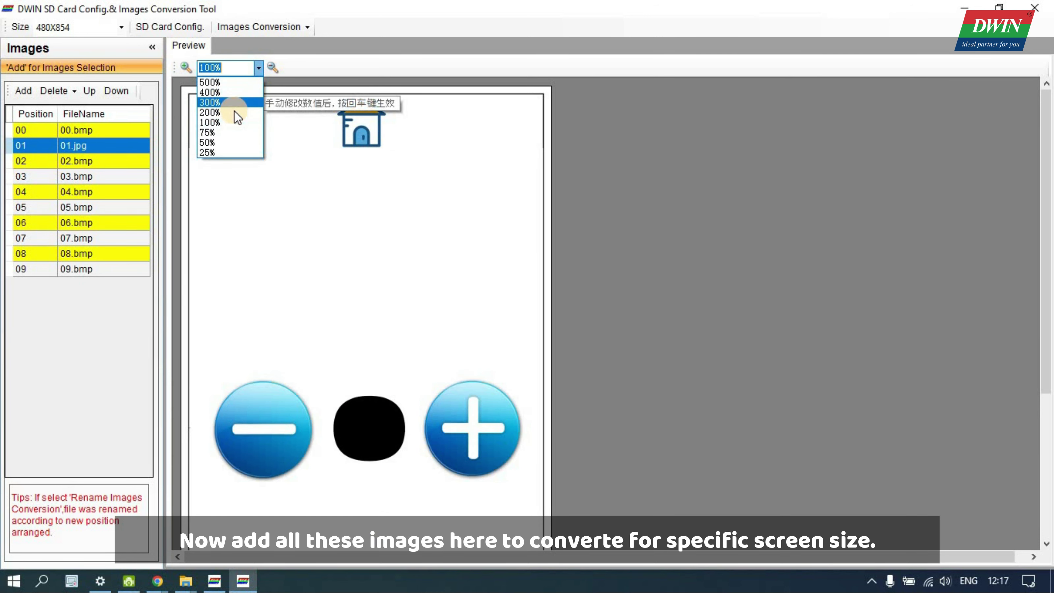
{"action": "left_click", "coordinate": [233, 133]}
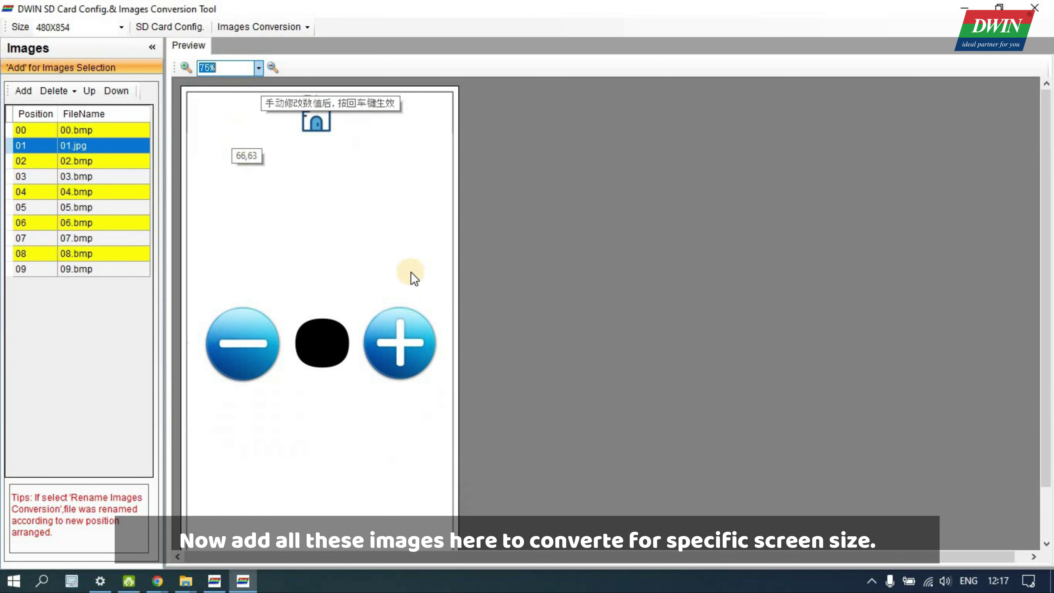
{"action": "left_click", "coordinate": [108, 164]}
{"action": "left_click", "coordinate": [110, 181]}
{"action": "left_click", "coordinate": [110, 198]}
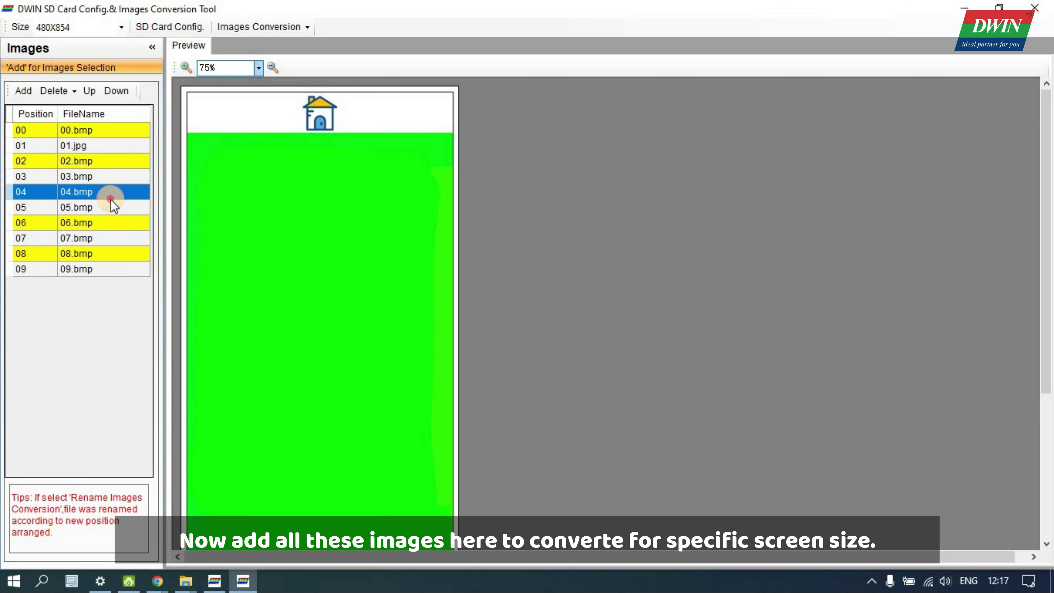
{"action": "left_click", "coordinate": [112, 208]}
{"action": "left_click", "coordinate": [112, 223]}
{"action": "left_click", "coordinate": [112, 237]}
{"action": "left_click", "coordinate": [112, 253]}
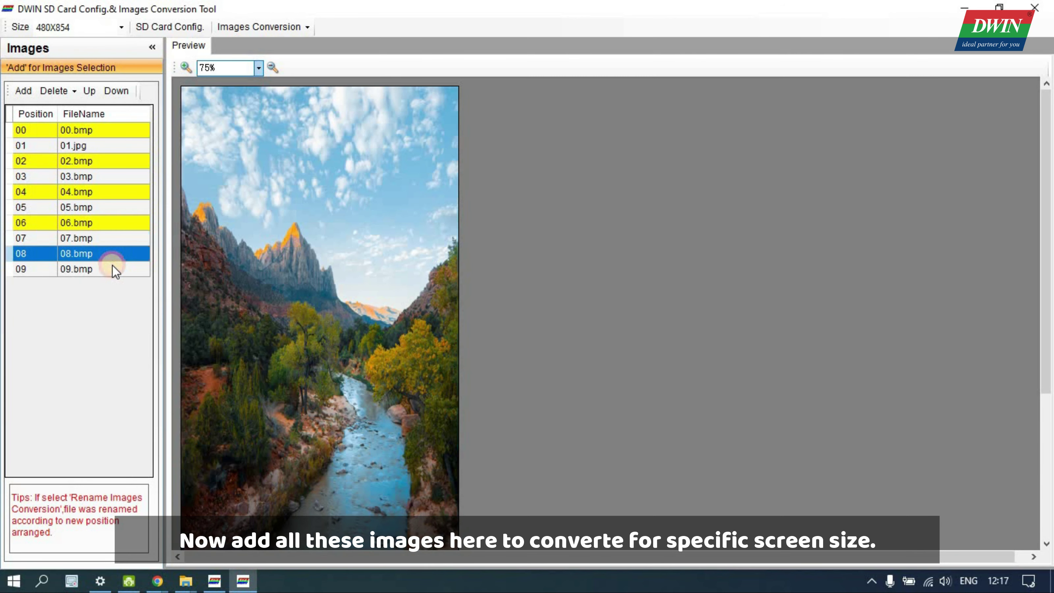
{"action": "left_click", "coordinate": [112, 268]}
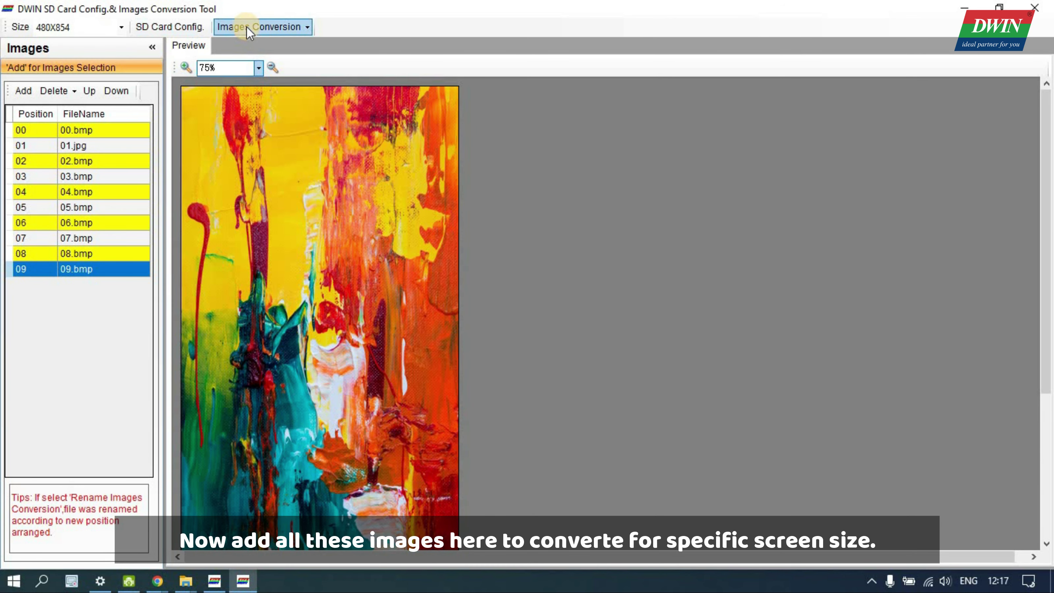
Convert the pictures to 480X854 into the Desktop's project folder without renaming, and close the conversion tool
{"action": "left_click", "coordinate": [120, 27]}
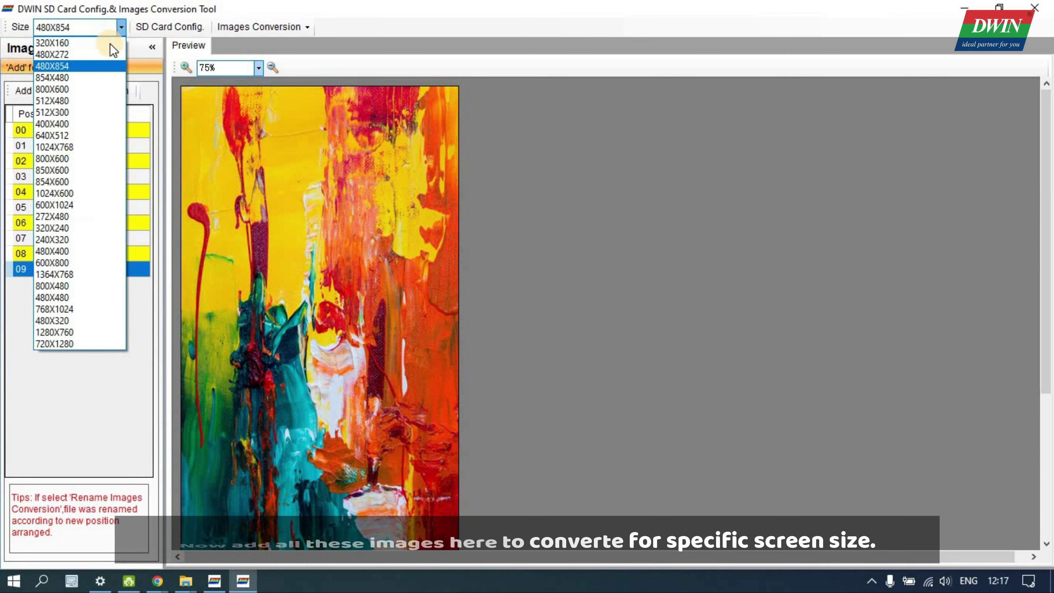
{"action": "left_click", "coordinate": [89, 65]}
{"action": "left_click", "coordinate": [252, 26]}
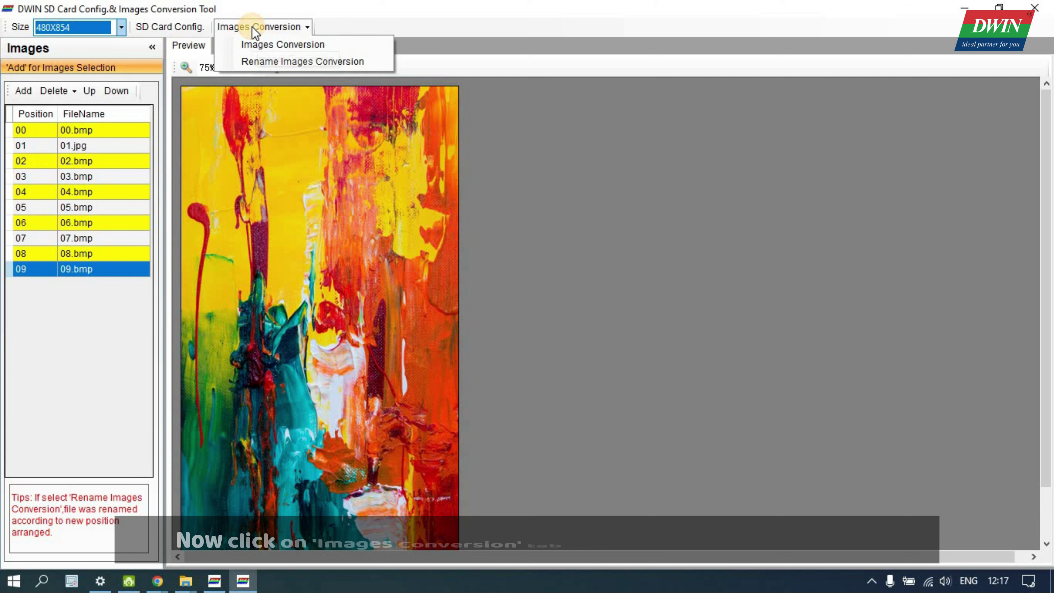
{"action": "left_click", "coordinate": [256, 45]}
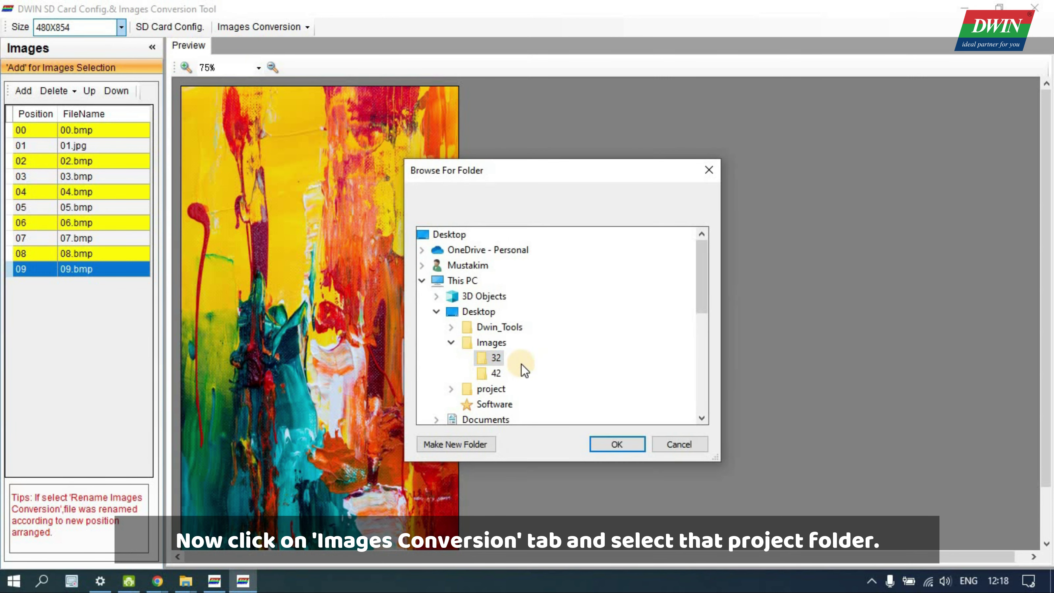
{"action": "scroll", "coordinate": [522, 364], "scroll_direction": "down", "scroll_amount": 1}
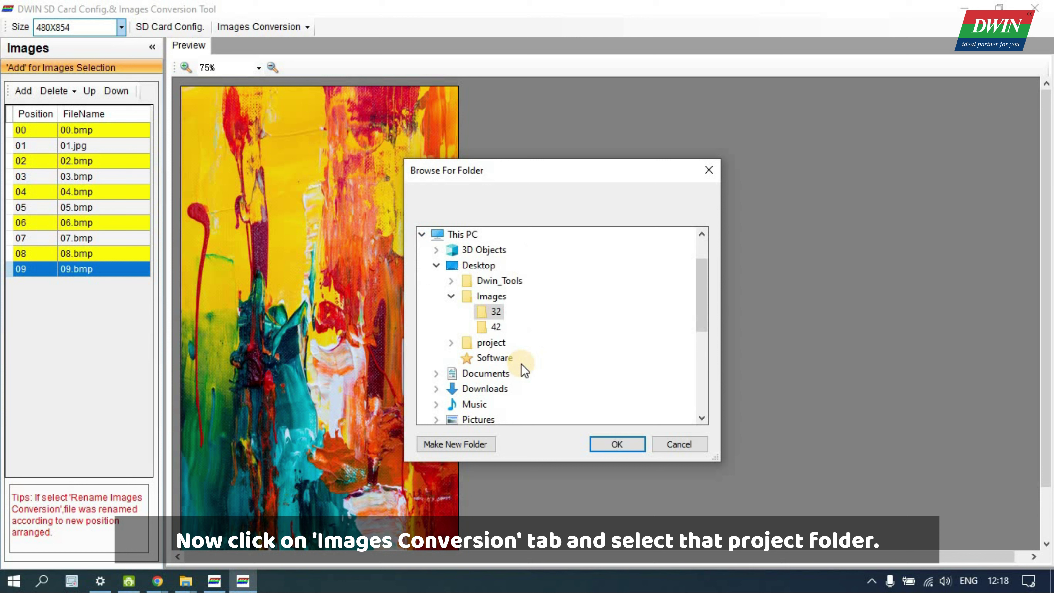
{"action": "left_click", "coordinate": [453, 342]}
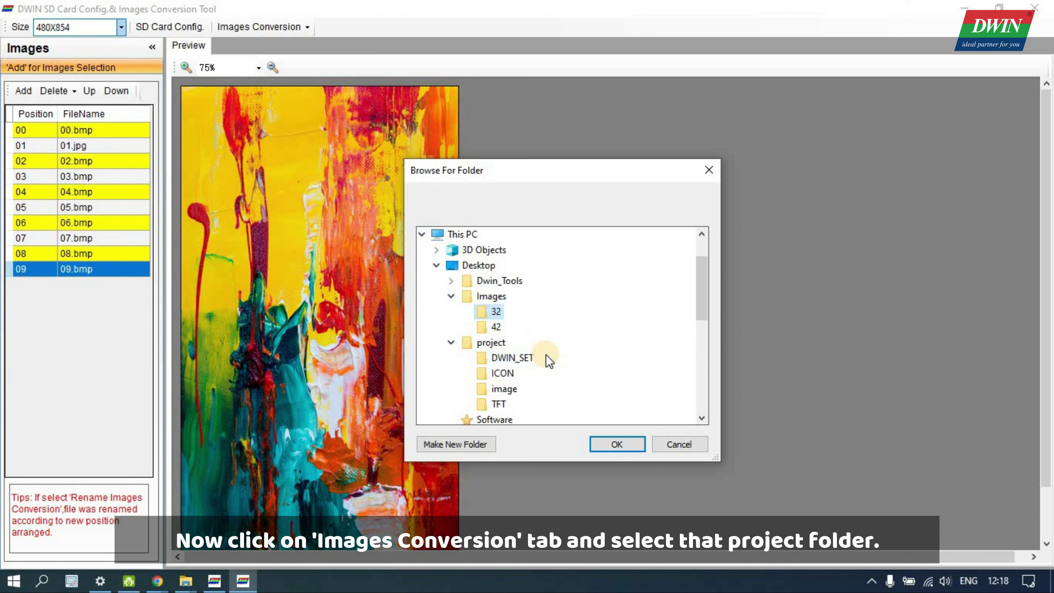
{"action": "left_click", "coordinate": [491, 343]}
{"action": "left_click", "coordinate": [617, 444]}
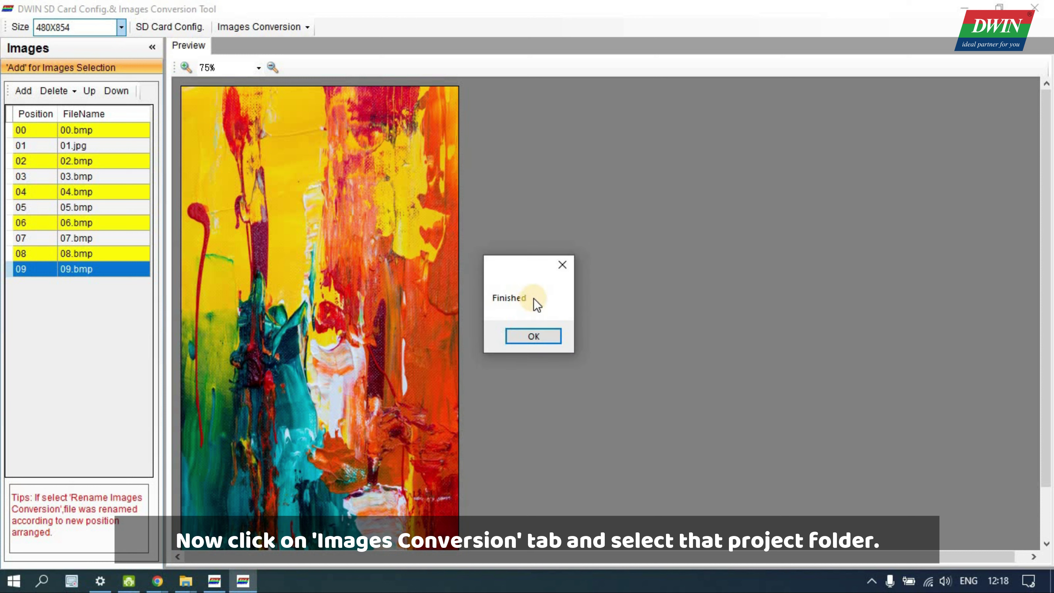
{"action": "left_click", "coordinate": [536, 339]}
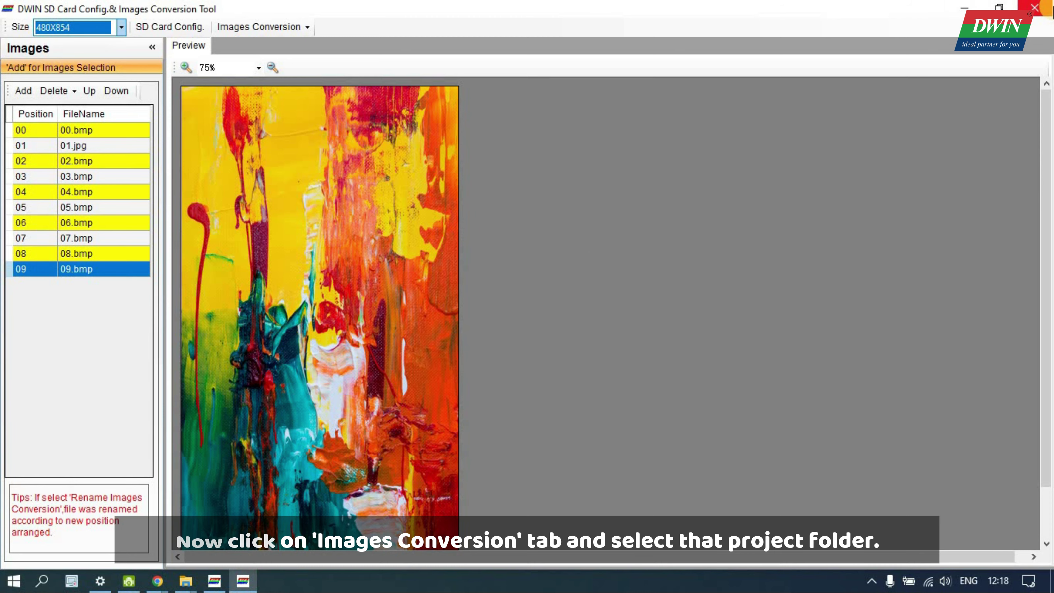
{"action": "left_click", "coordinate": [1034, 7]}
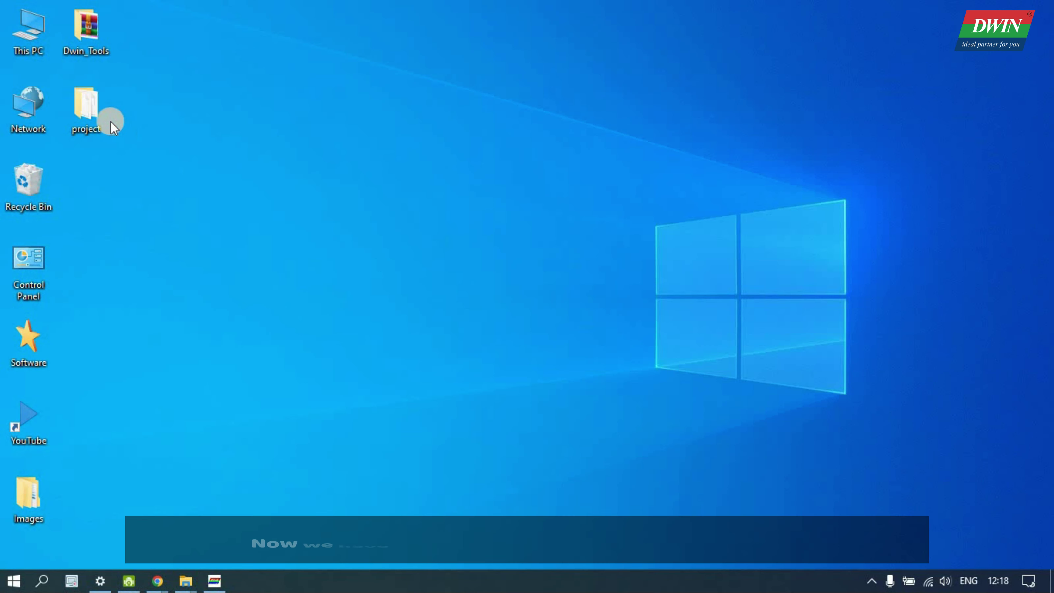
Examine the converted images in the Desktop's project folder in File Explorer, then close it
{"action": "double_click", "coordinate": [88, 109]}
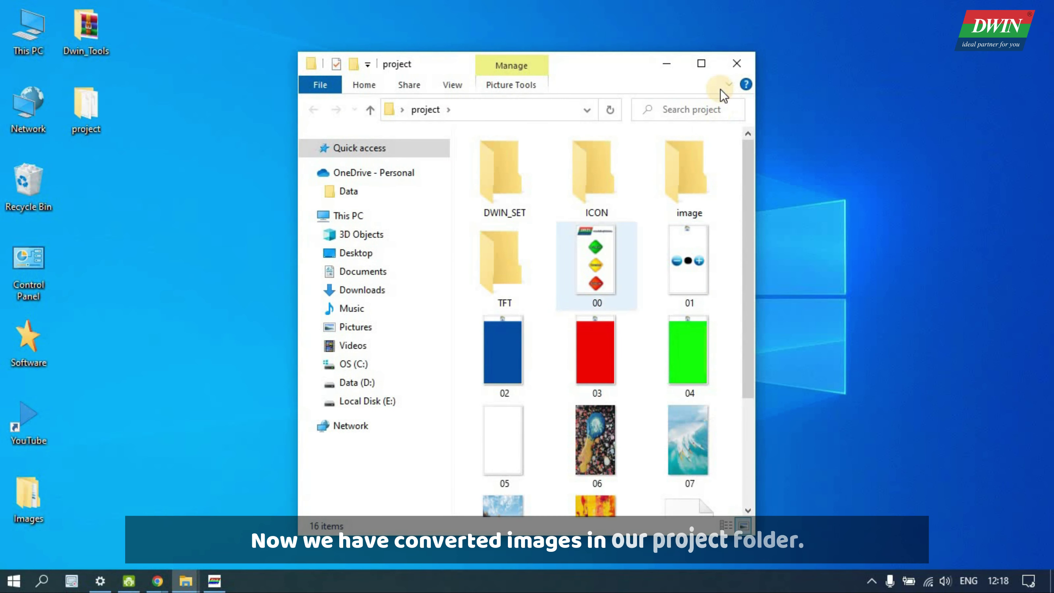
{"action": "left_click", "coordinate": [700, 66]}
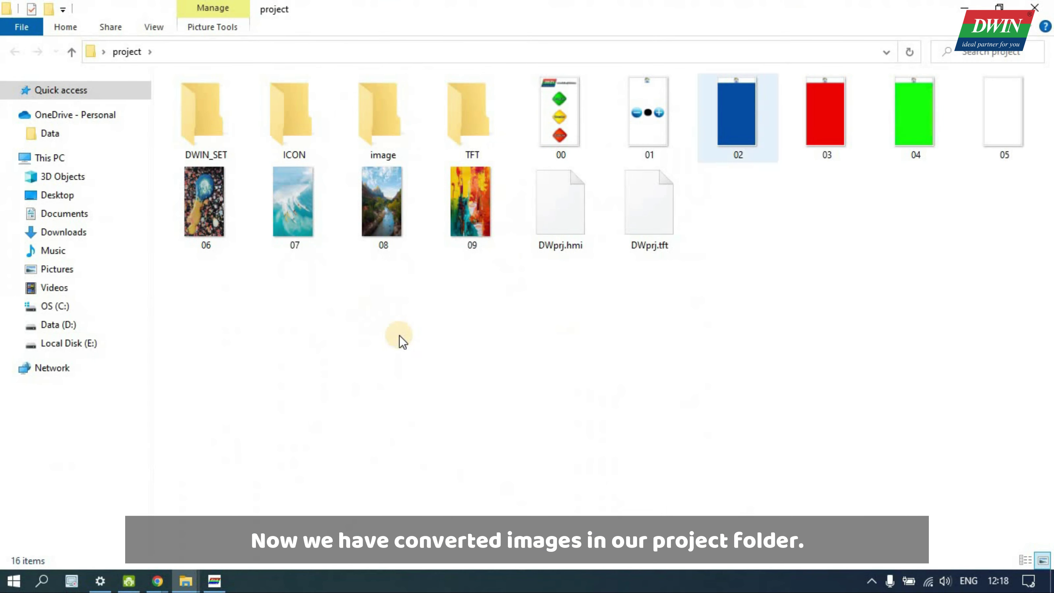
{"action": "left_click", "coordinate": [652, 124]}
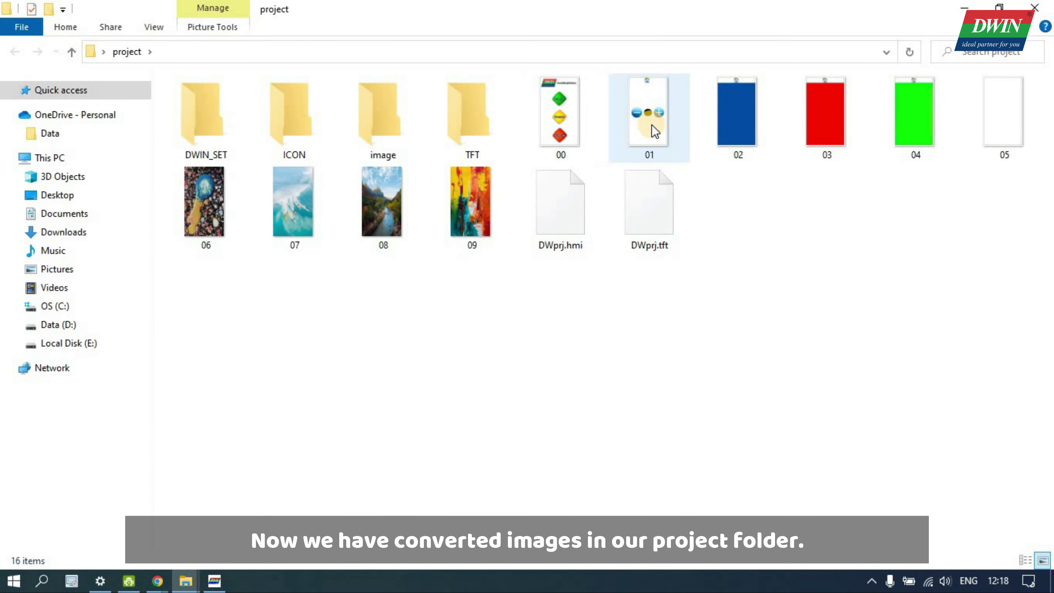
{"action": "left_click", "coordinate": [582, 132]}
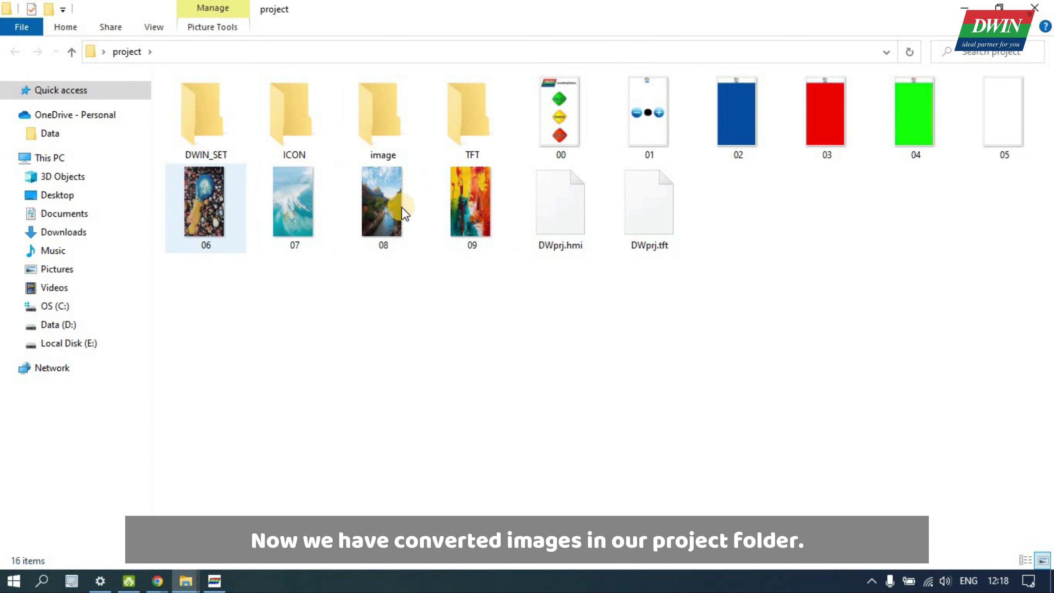
{"action": "left_click", "coordinate": [1044, 6]}
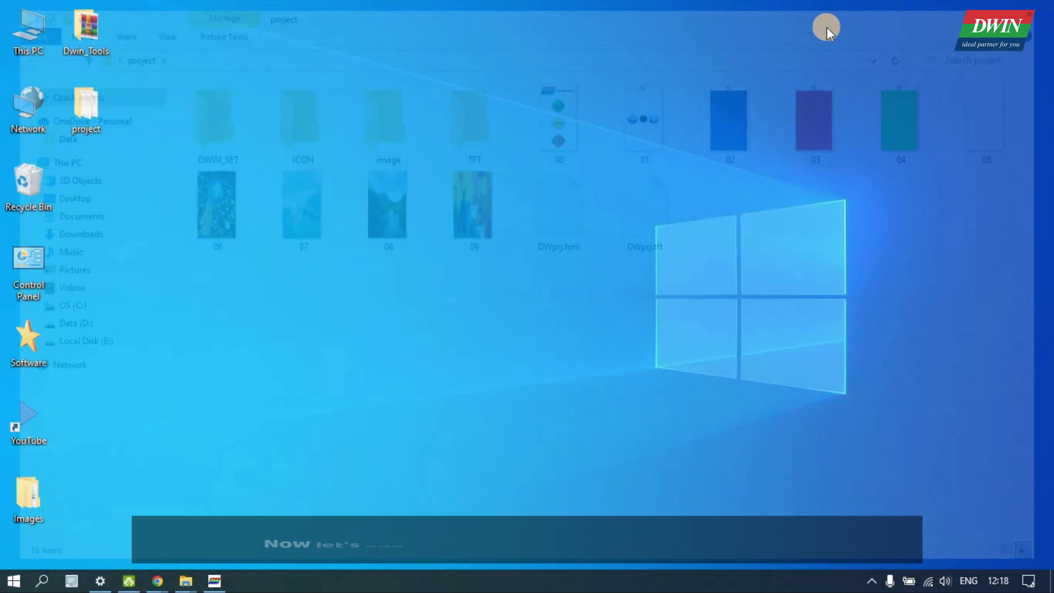
Switch back to DWIN DGUS and add the converted images 00 to 09 from the project folder to the project
{"action": "left_click", "coordinate": [223, 577]}
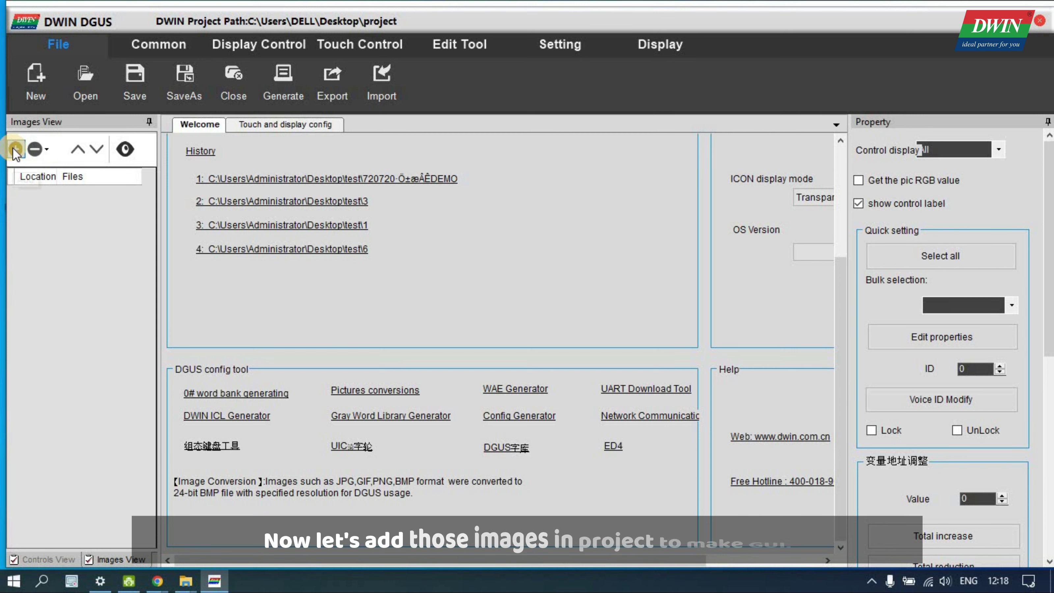
{"action": "left_click", "coordinate": [18, 145]}
{"action": "double_click", "coordinate": [356, 152]}
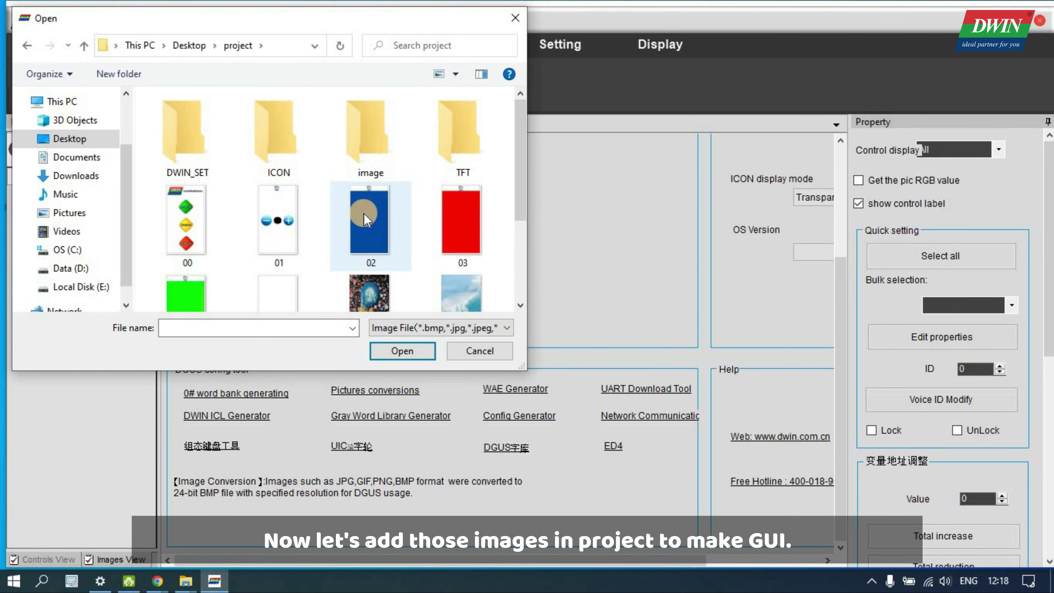
{"action": "scroll", "coordinate": [364, 214], "scroll_direction": "down", "scroll_amount": 4}
{"action": "left_click", "coordinate": [411, 230]}
{"action": "left_click_drag", "start_coordinate": [412, 230], "coordinate": [402, 262]}
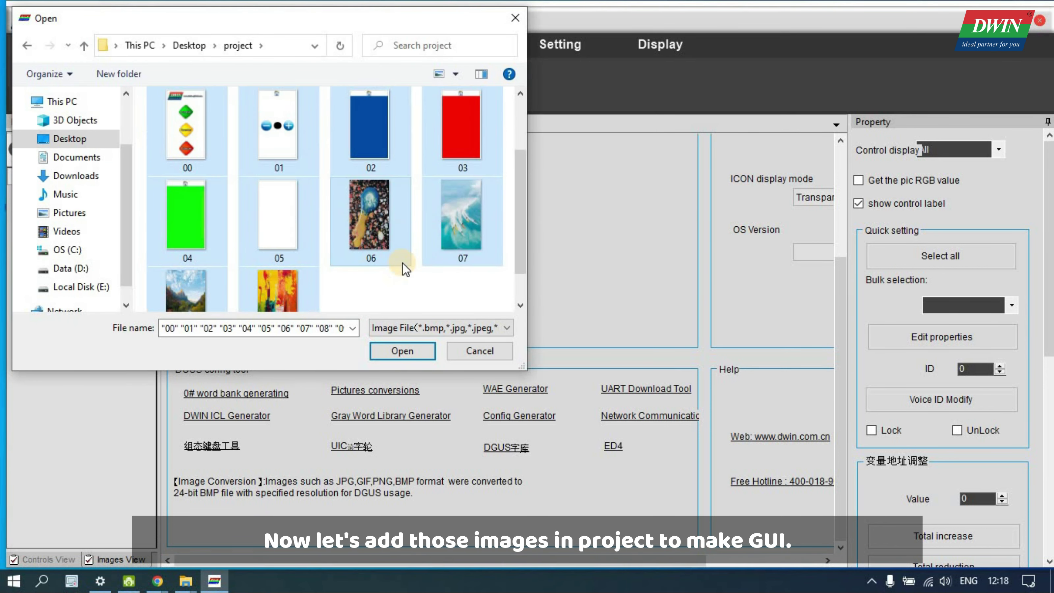
{"action": "left_click", "coordinate": [411, 352]}
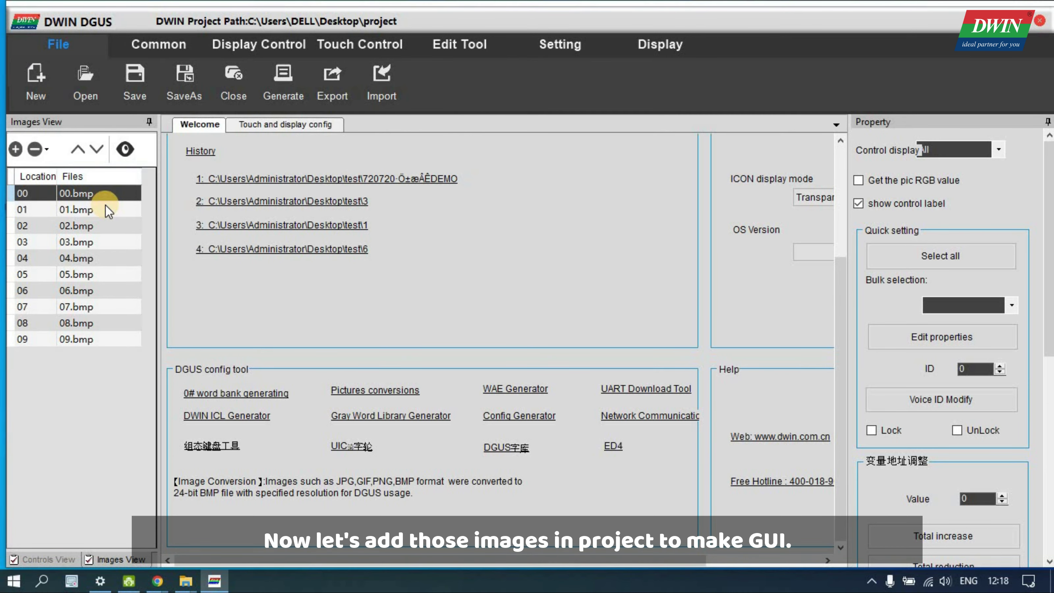
Examine the added page images, including 02 and 06, in the Touch and display config view
{"action": "left_click", "coordinate": [239, 129]}
{"action": "left_click", "coordinate": [109, 226]}
{"action": "left_click", "coordinate": [112, 245]}
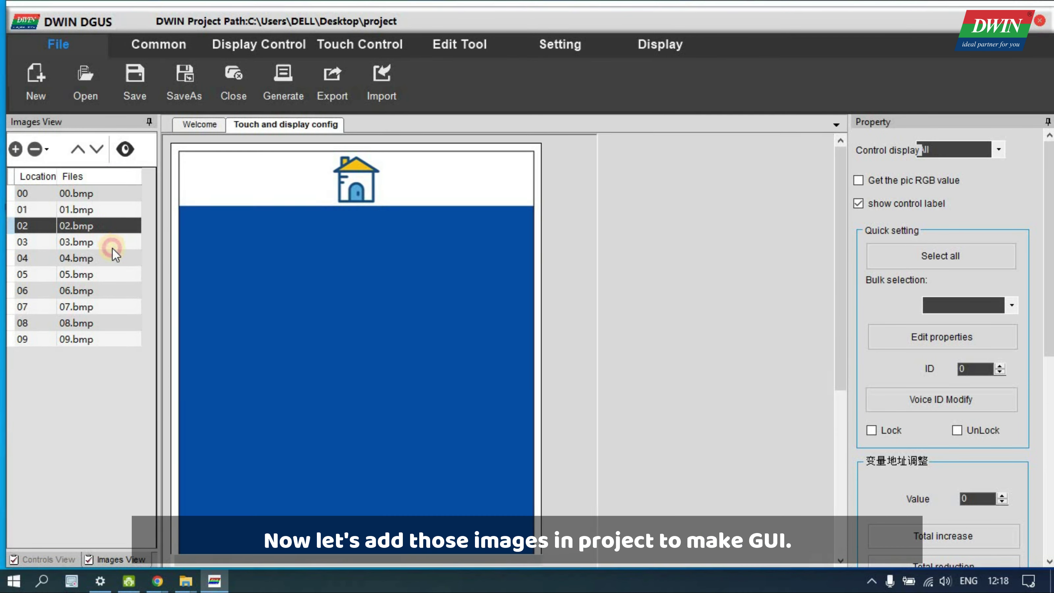
{"action": "left_click", "coordinate": [112, 258]}
{"action": "mouse_move", "coordinate": [113, 283]}
{"action": "left_mouse_down"}
{"action": "mouse_move", "coordinate": [110, 327]}
{"action": "mouse_move", "coordinate": [112, 285]}
{"action": "left_mouse_up"}
{"action": "scroll", "coordinate": [354, 257], "scroll_direction": "down", "scroll_amount": 3}
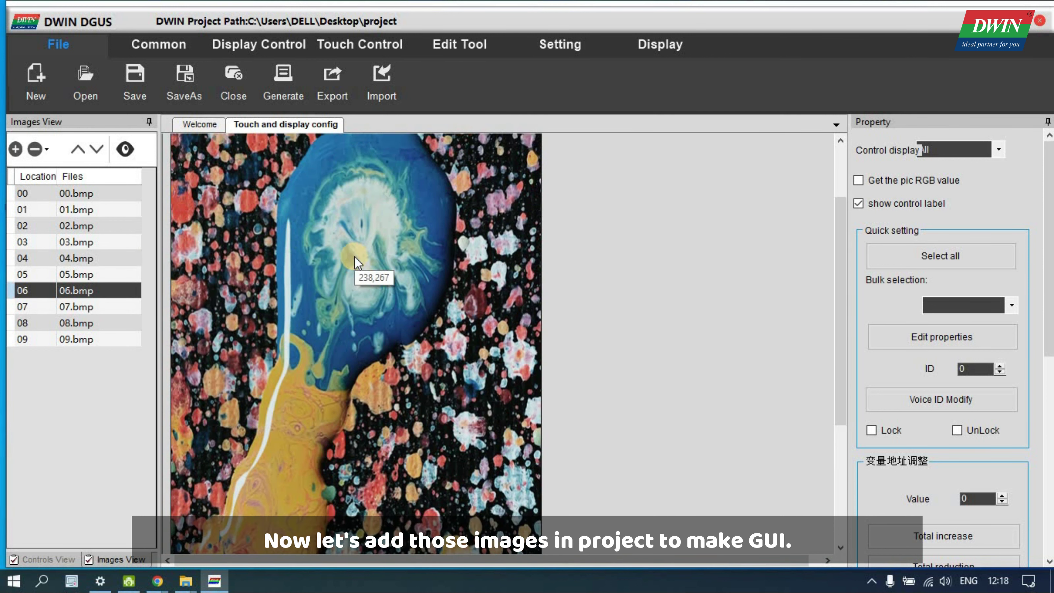
{"action": "scroll", "coordinate": [354, 256], "scroll_direction": "up", "scroll_amount": 3}
{"action": "right_click", "coordinate": [453, 380]}
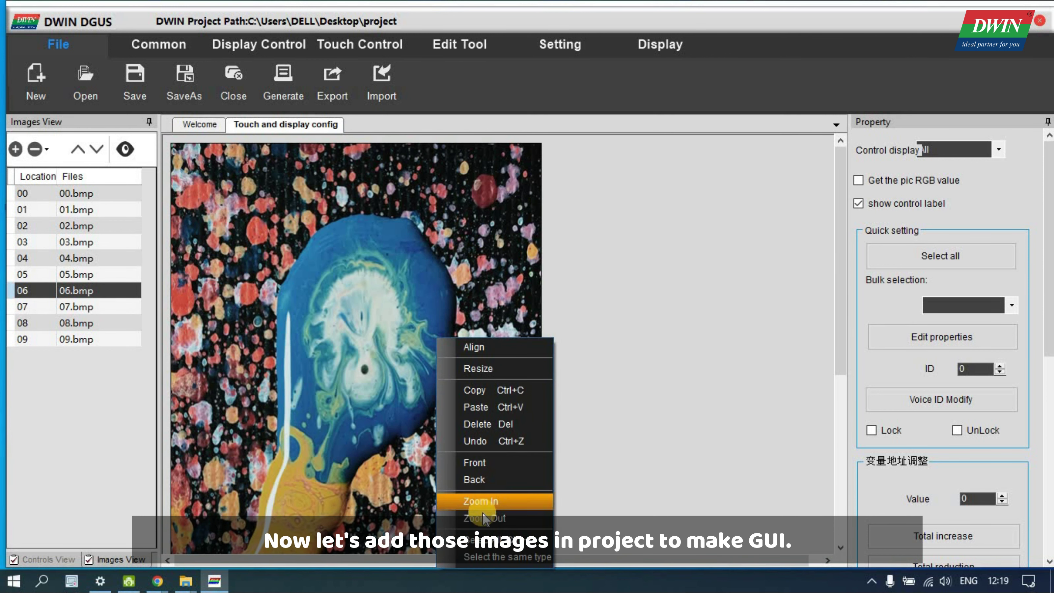
{"action": "left_click", "coordinate": [506, 499]}
{"action": "left_click_drag", "start_coordinate": [92, 231], "coordinate": [102, 291]}
{"action": "right_click", "coordinate": [299, 282]}
{"action": "left_click", "coordinate": [332, 447]}
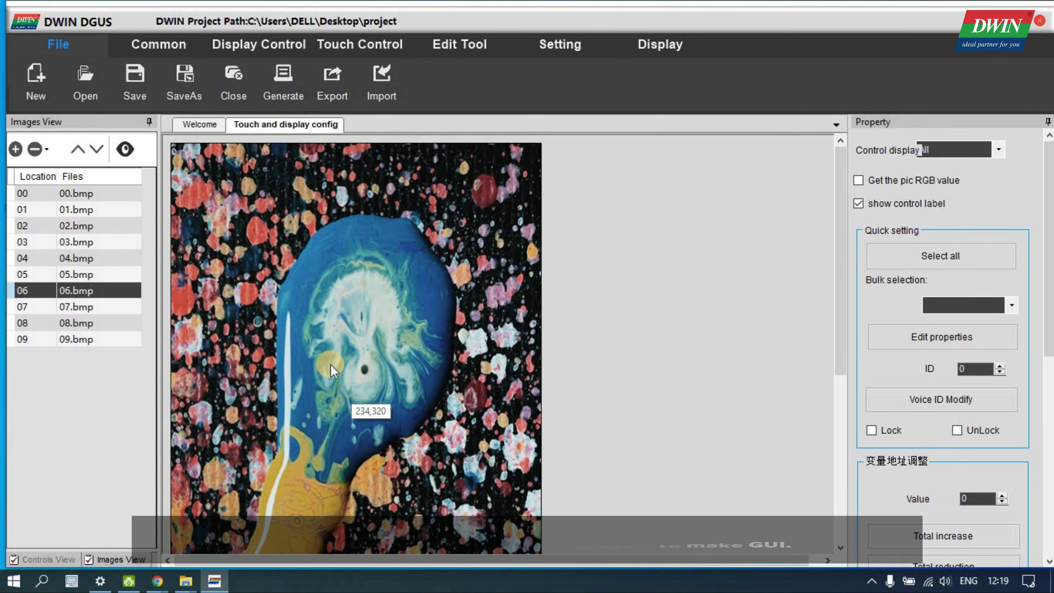
Open the DGUS config tool in a maximized window and switch to its ICL Tool
{"action": "left_click", "coordinate": [635, 45]}
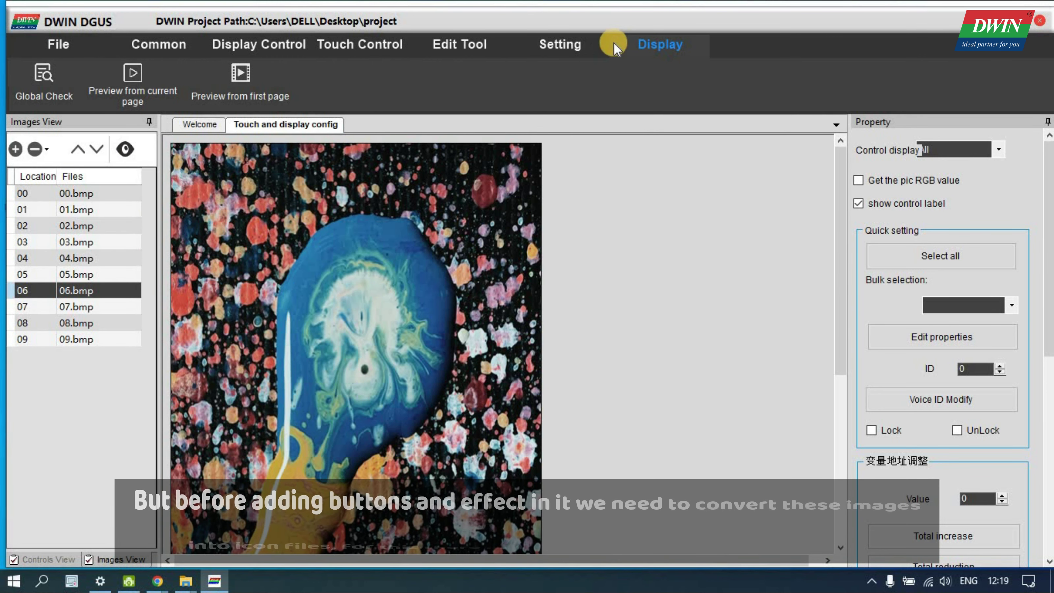
{"action": "left_click", "coordinate": [570, 43]}
{"action": "left_click", "coordinate": [160, 83]}
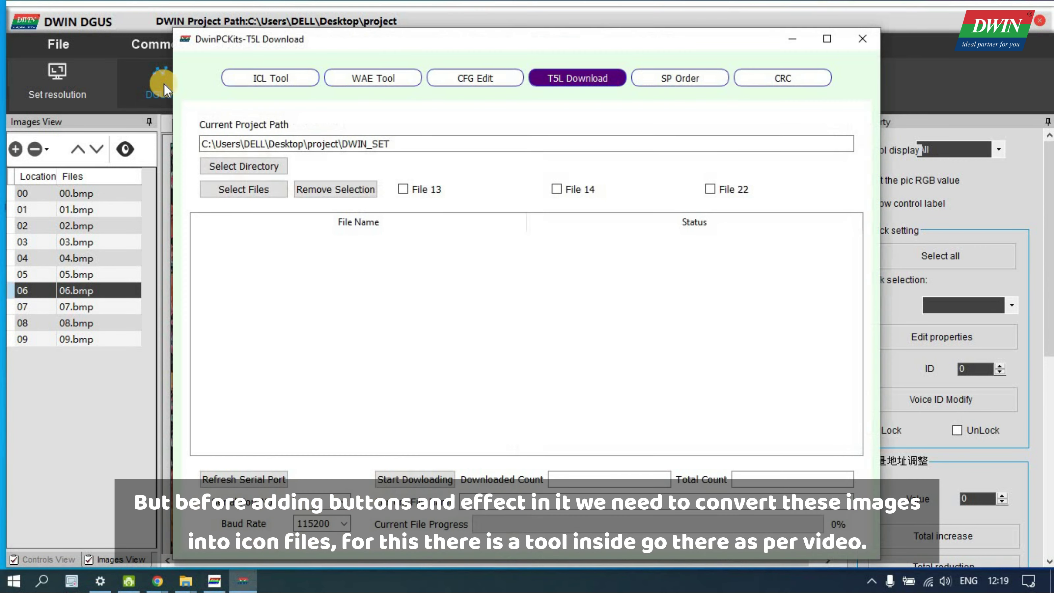
{"action": "left_click", "coordinate": [562, 34]}
{"action": "double_click", "coordinate": [561, 35]}
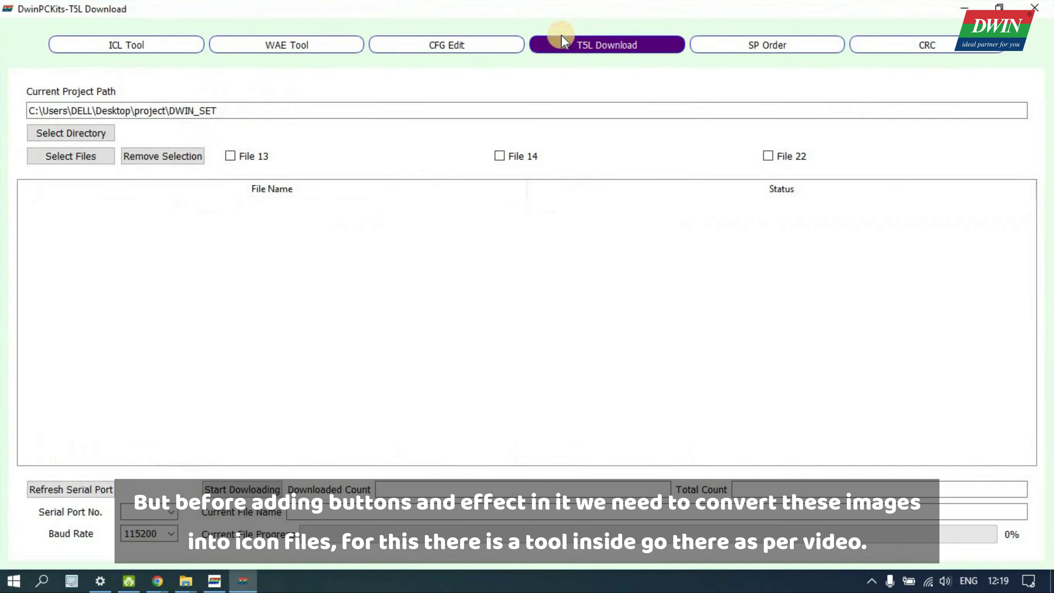
{"action": "left_click", "coordinate": [187, 46]}
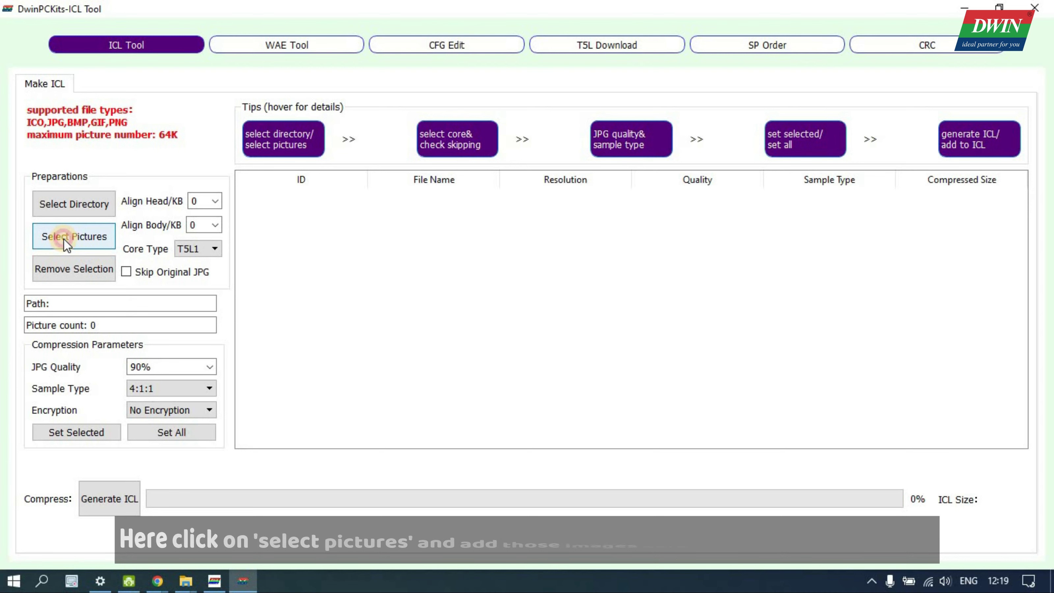
Load all pictures 00 to 09 from the project's DWIN_SET folder into the ICL Tool
{"action": "left_click", "coordinate": [64, 240]}
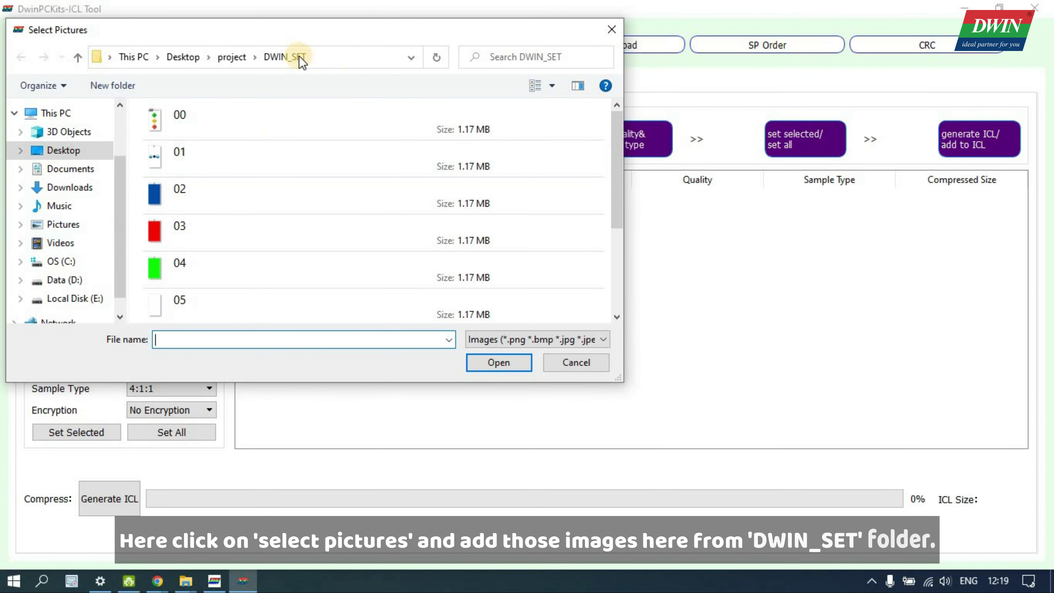
{"action": "left_click", "coordinate": [232, 57]}
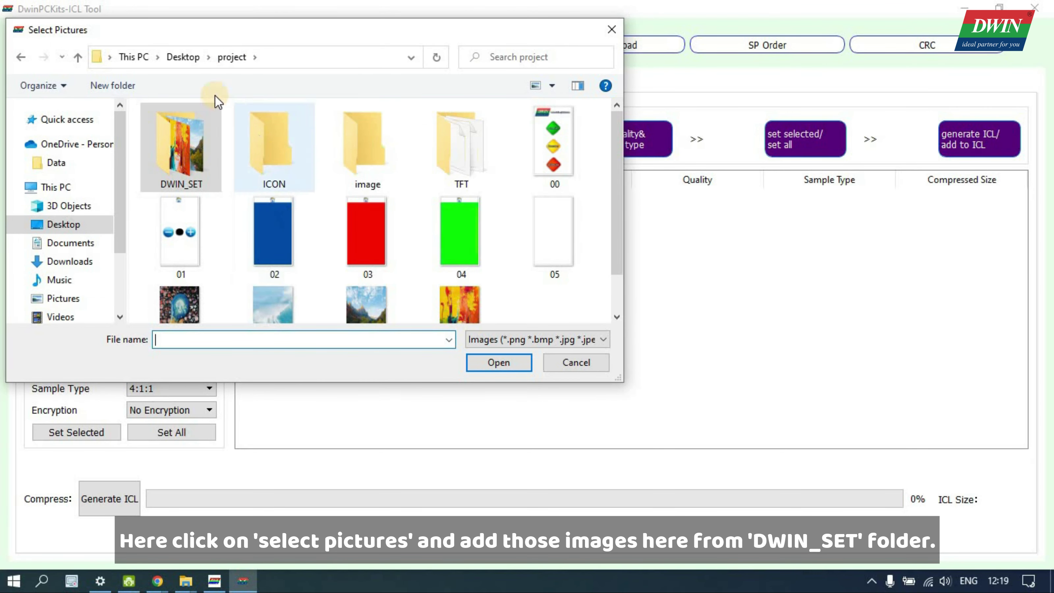
{"action": "left_click", "coordinate": [191, 58]}
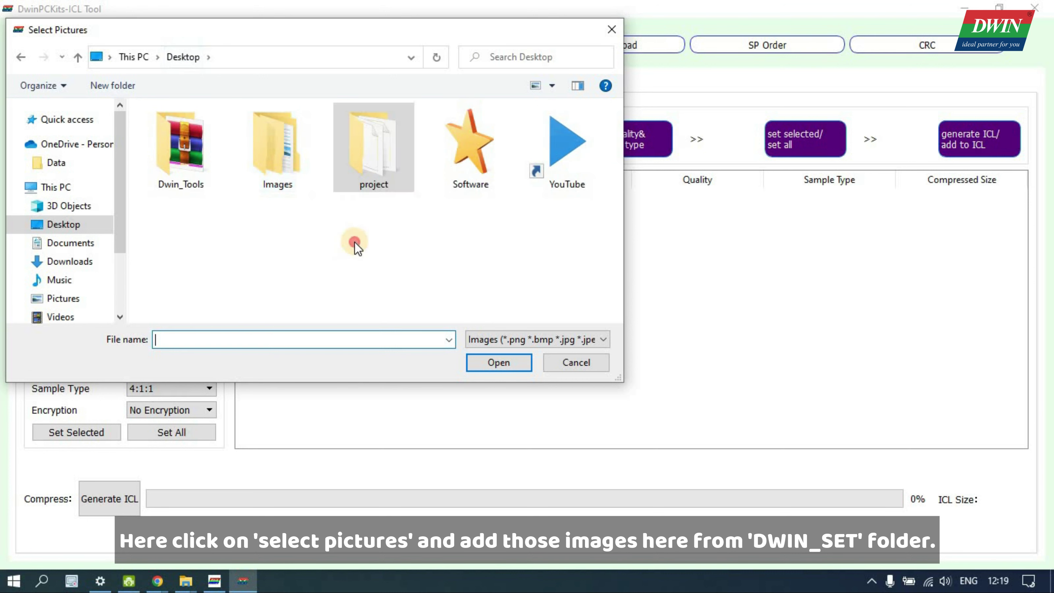
{"action": "double_click", "coordinate": [373, 167]}
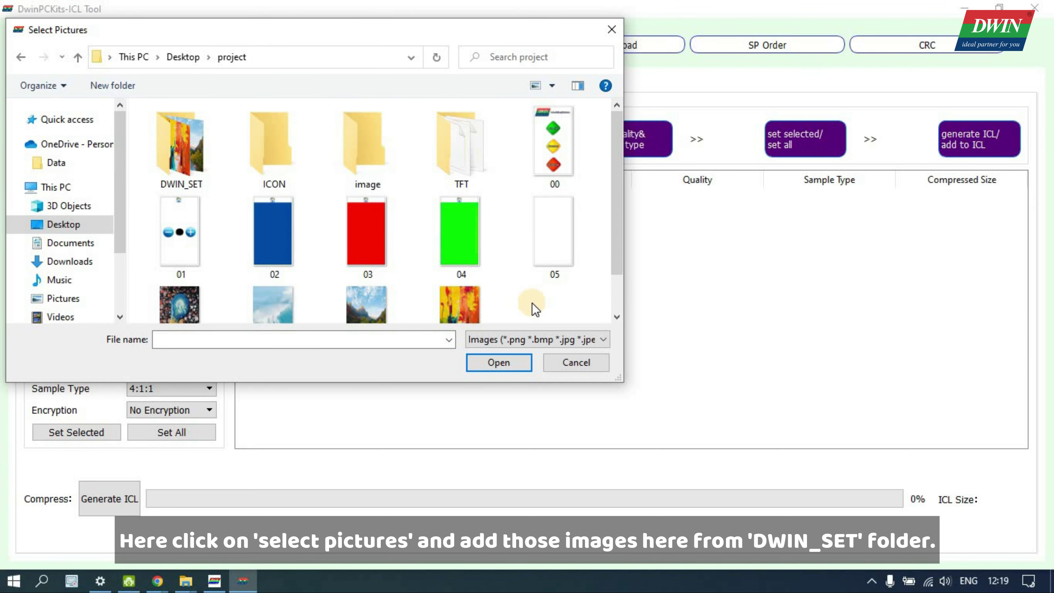
{"action": "scroll", "coordinate": [532, 303], "scroll_direction": "down", "scroll_amount": 1}
{"action": "scroll", "coordinate": [533, 303], "scroll_direction": "up", "scroll_amount": 1}
{"action": "double_click", "coordinate": [194, 156]}
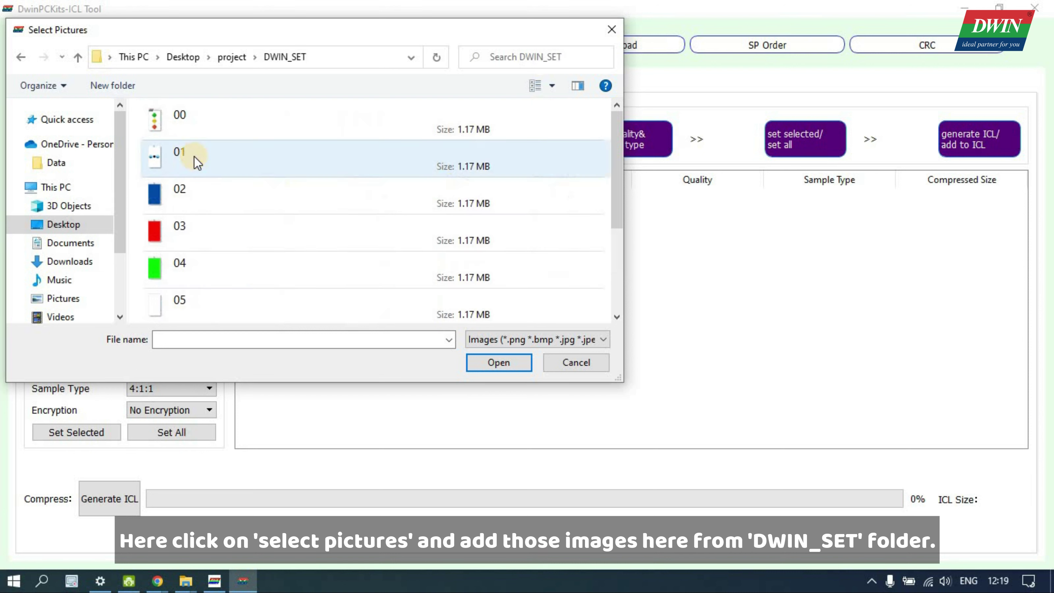
{"action": "scroll", "coordinate": [290, 206], "scroll_direction": "down", "scroll_amount": 2}
{"action": "scroll", "coordinate": [270, 149], "scroll_direction": "up", "scroll_amount": 2}
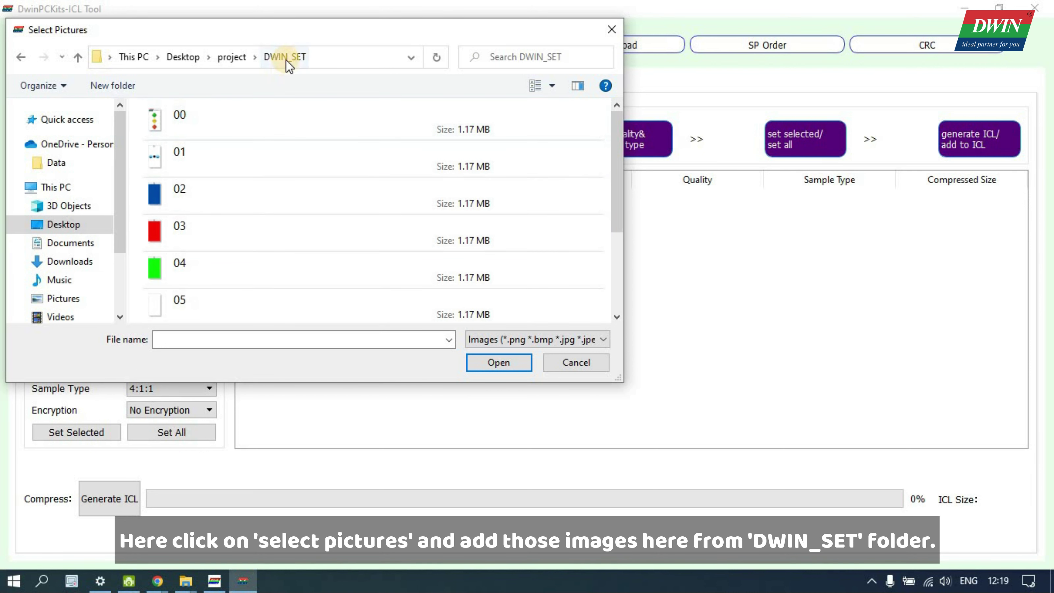
{"action": "left_click", "coordinate": [263, 112]}
{"action": "key", "text": "ctrl+a"}
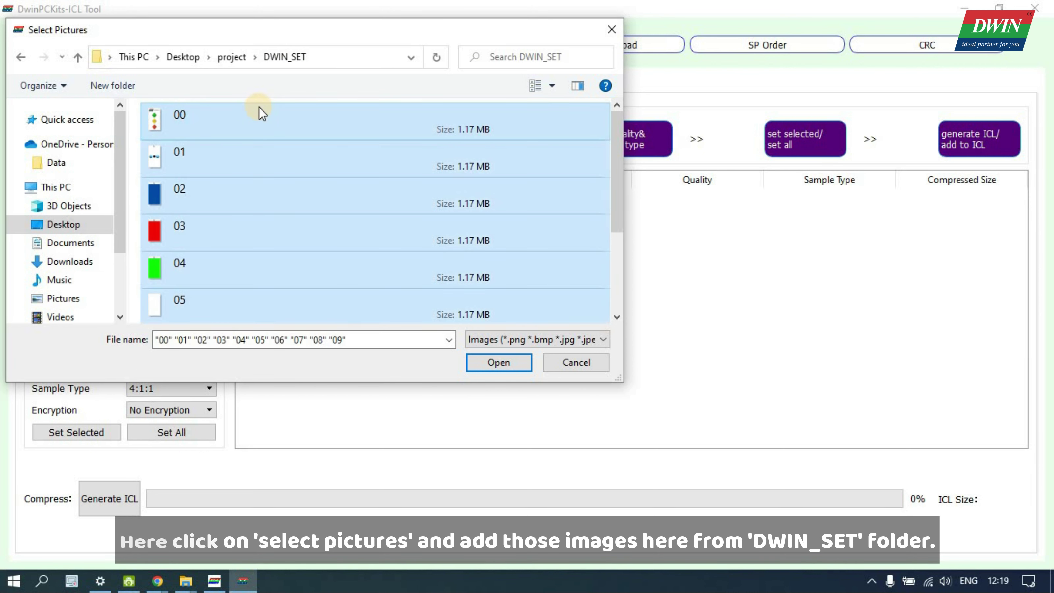
{"action": "left_click", "coordinate": [481, 363]}
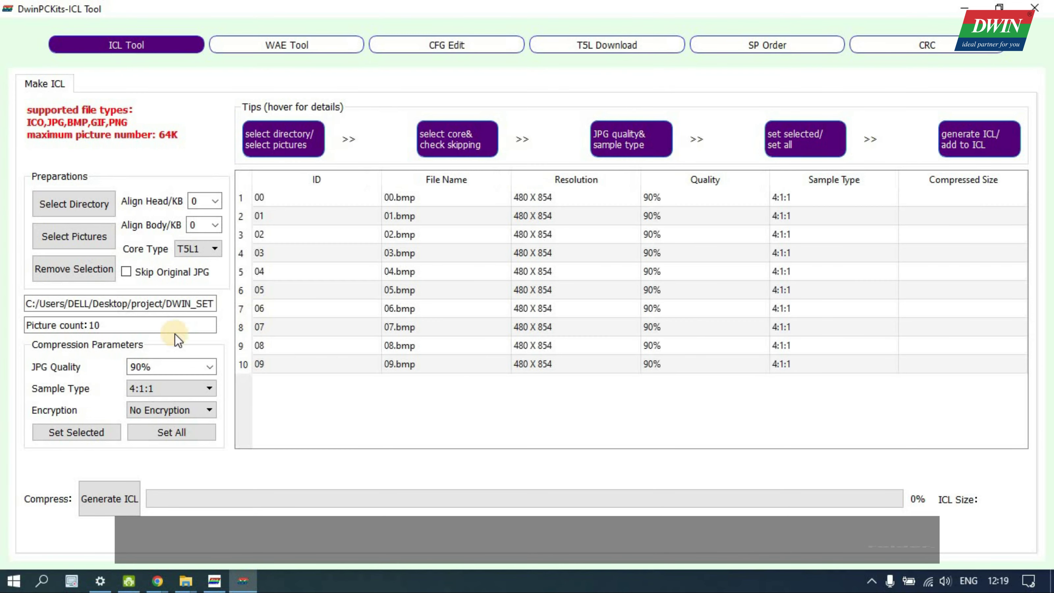
Generate an ICL file from the loaded page pictures and save it as 32 in the DWIN_SET folder
{"action": "left_click", "coordinate": [329, 196]}
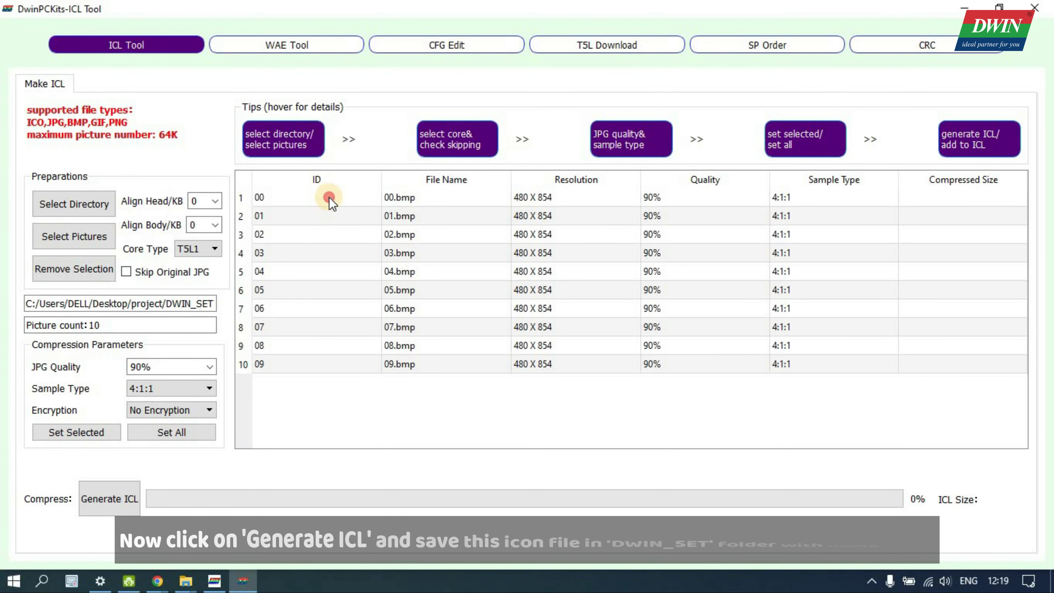
{"action": "left_click", "coordinate": [321, 252]}
{"action": "left_click", "coordinate": [335, 366]}
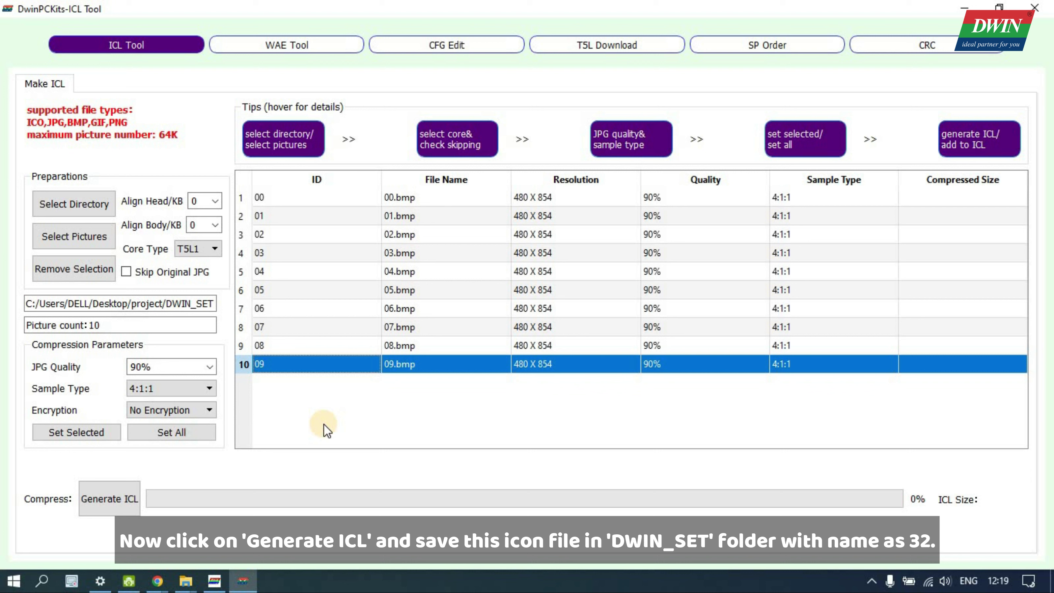
{"action": "left_click", "coordinate": [123, 510]}
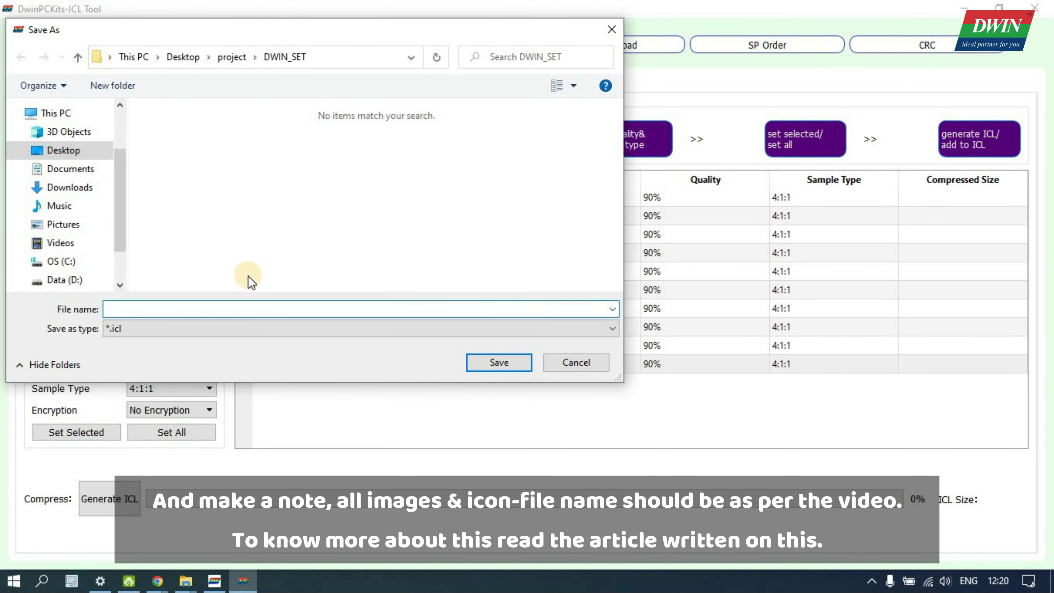
{"action": "left_click", "coordinate": [239, 303]}
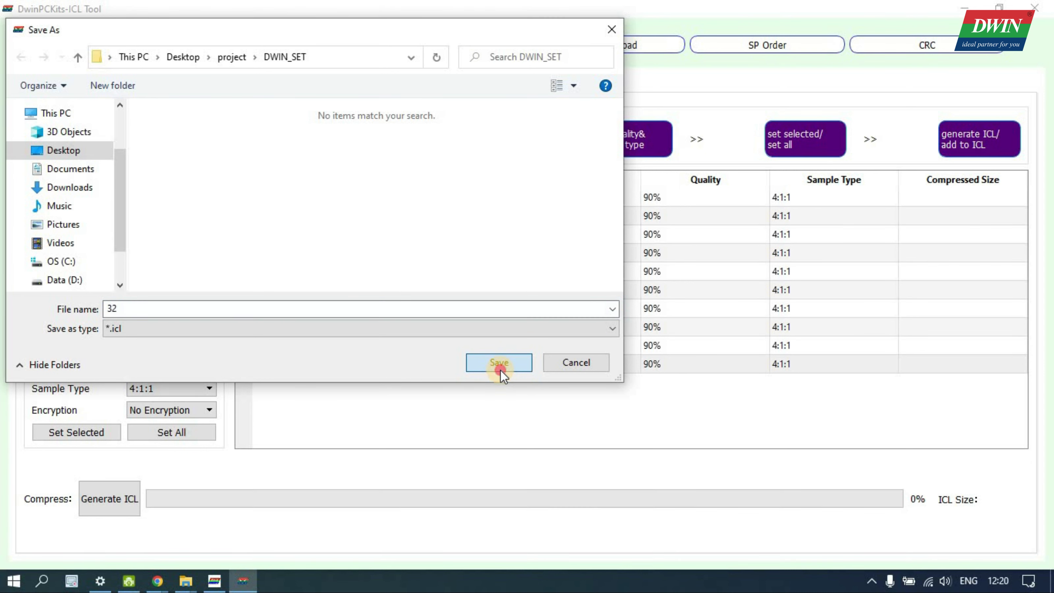
{"action": "left_click", "coordinate": [501, 370]}
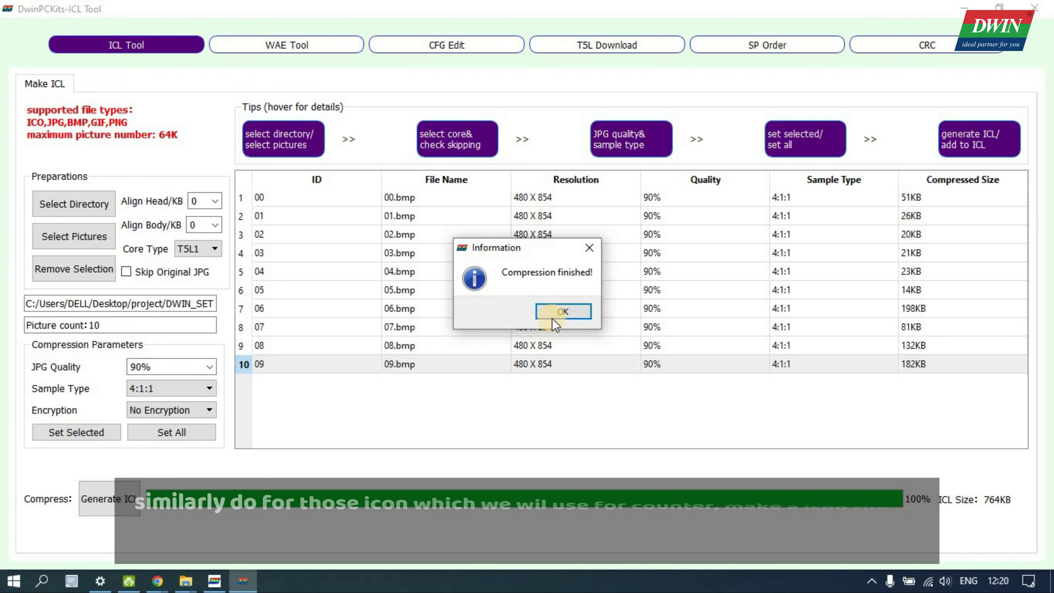
{"action": "left_click", "coordinate": [552, 319]}
Load the digit pictures 0 to 9 from the Desktop's Images/42 folder into the ICL Tool
{"action": "left_click", "coordinate": [66, 233]}
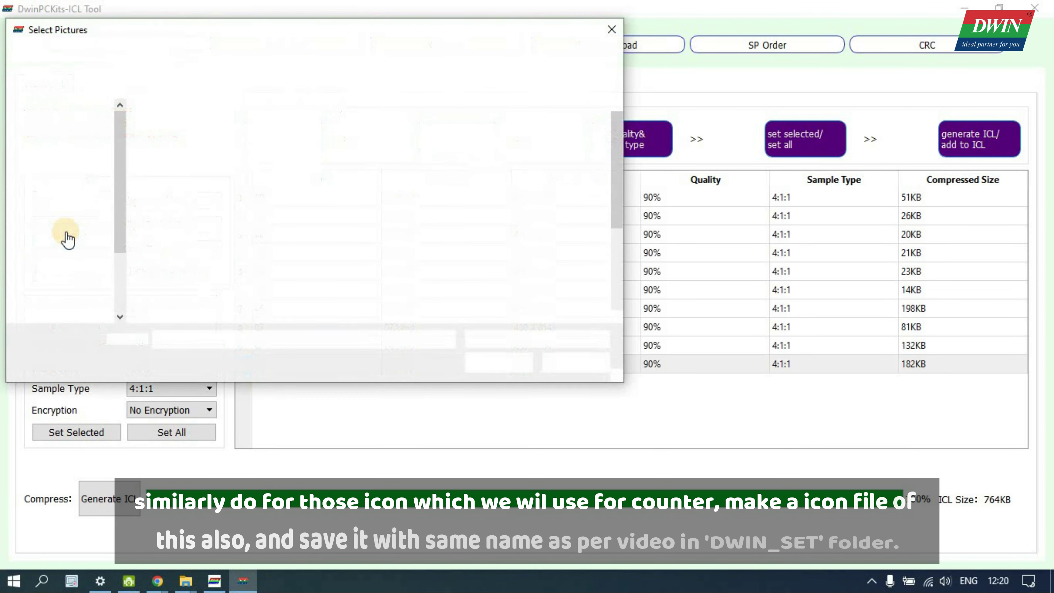
{"action": "left_click", "coordinate": [178, 57]}
{"action": "double_click", "coordinate": [287, 192]}
{"action": "double_click", "coordinate": [285, 191]}
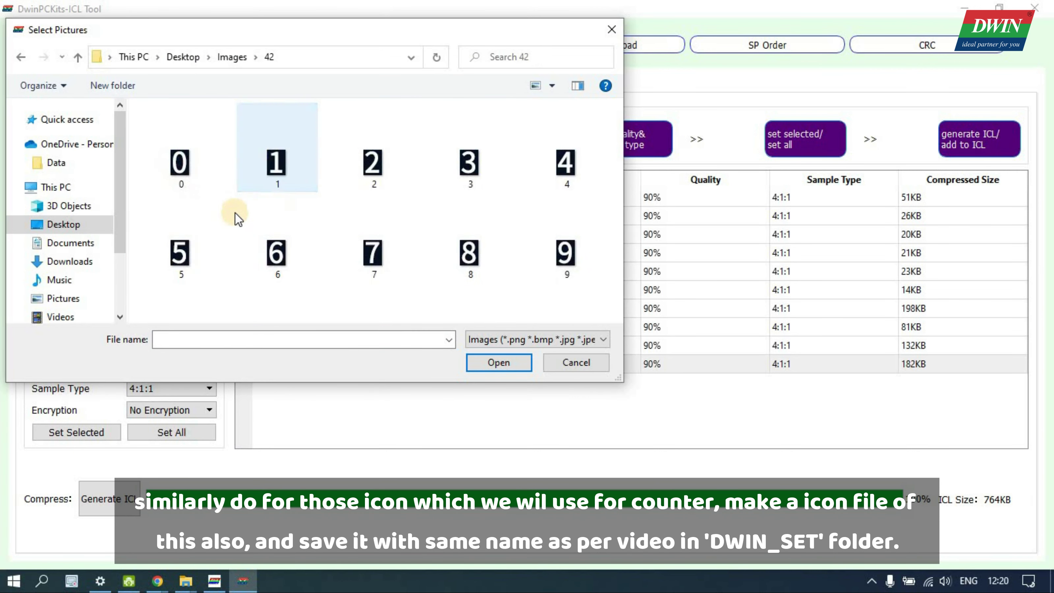
{"action": "key", "text": "ctrl+a"}
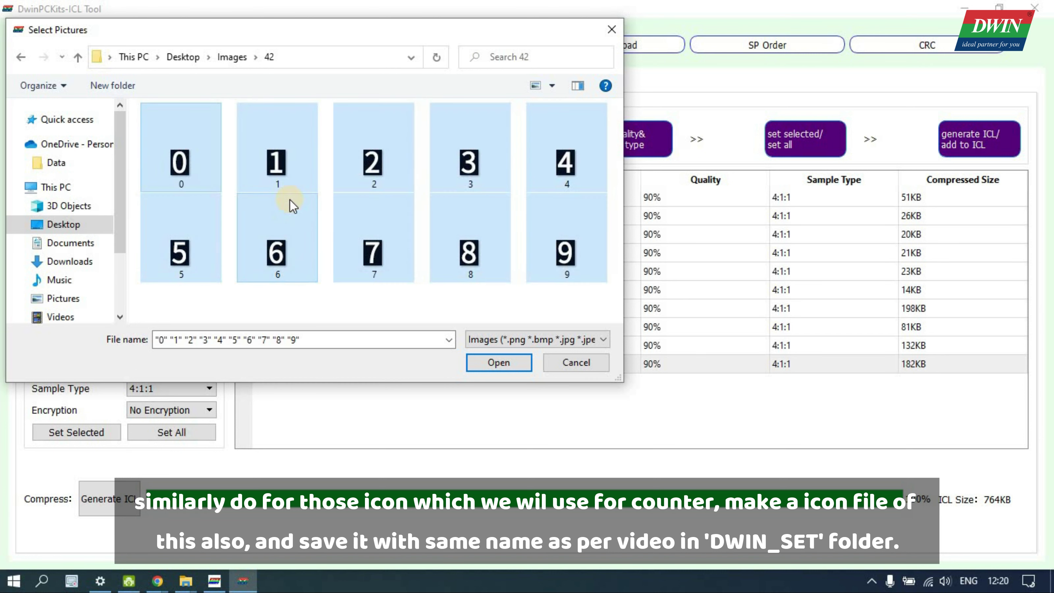
{"action": "key", "text": "Return"}
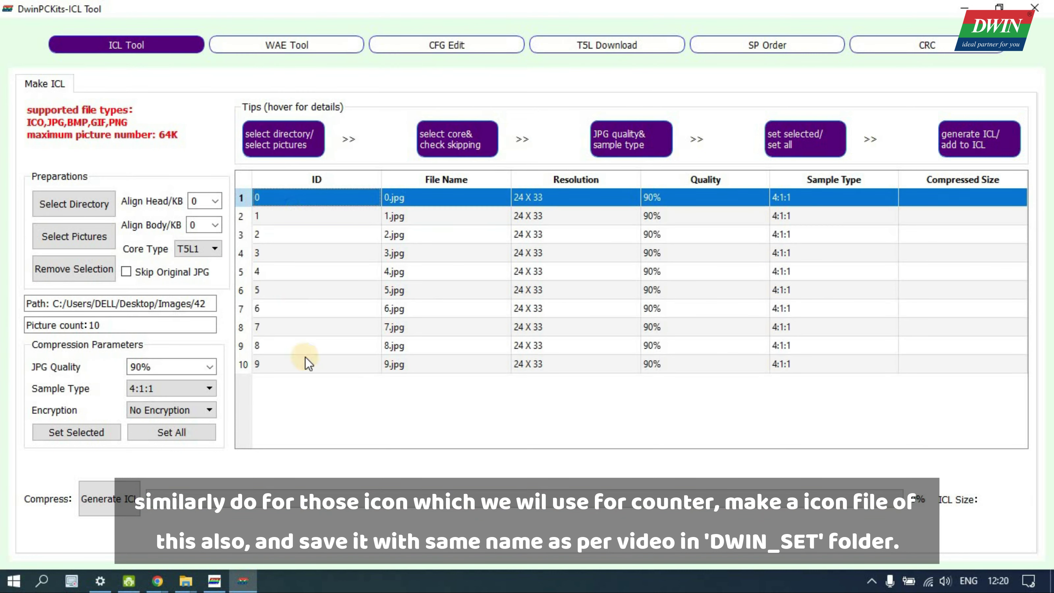
Generate an ICL file from the digit pictures and save it as 42 in the project's DWIN_SET folder
{"action": "left_click", "coordinate": [99, 496]}
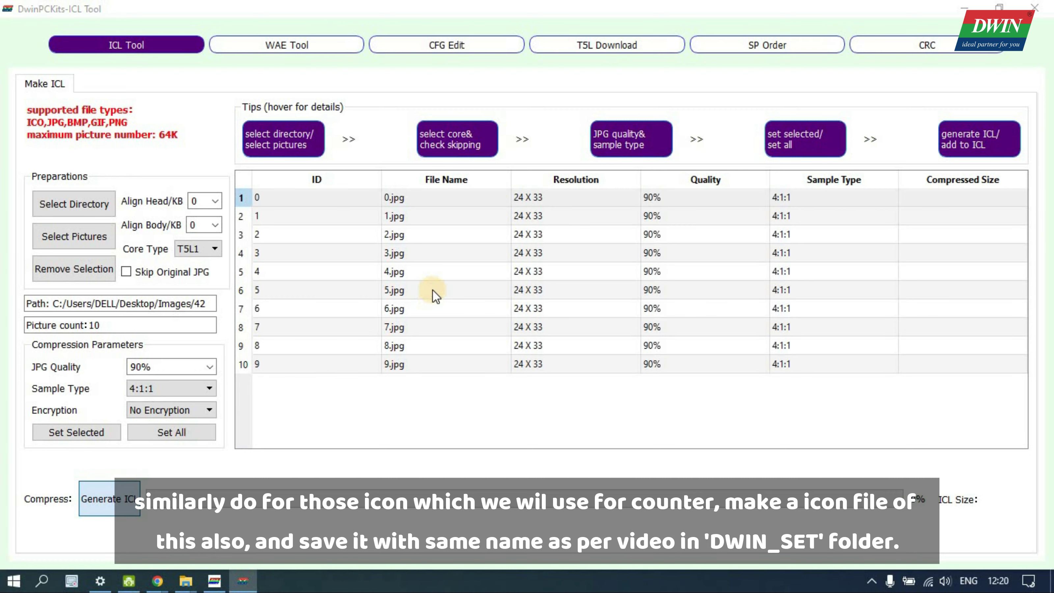
{"action": "left_click", "coordinate": [183, 57]}
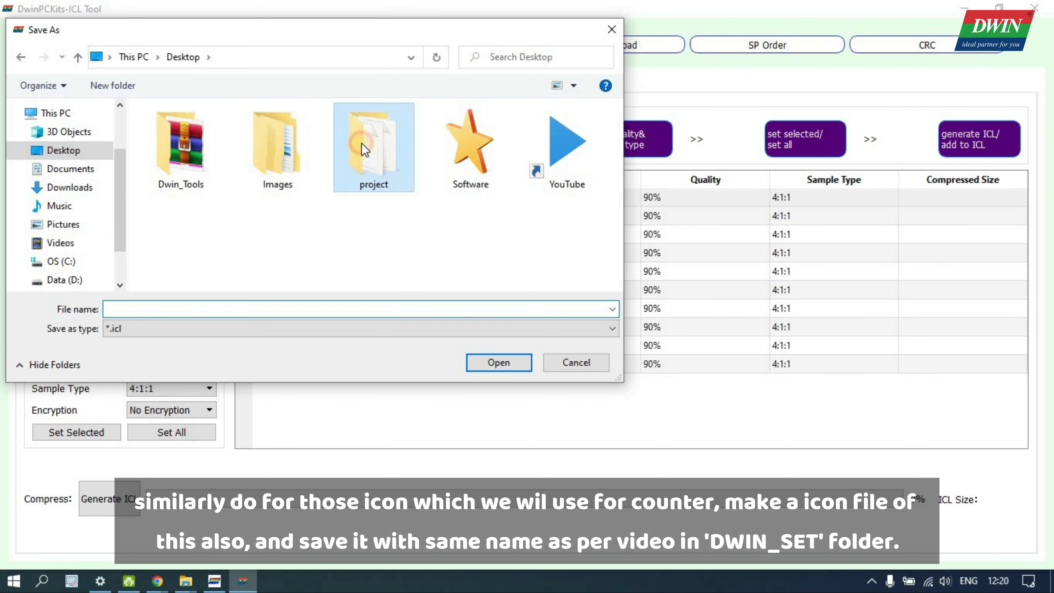
{"action": "double_click", "coordinate": [370, 147]}
{"action": "double_click", "coordinate": [182, 146]}
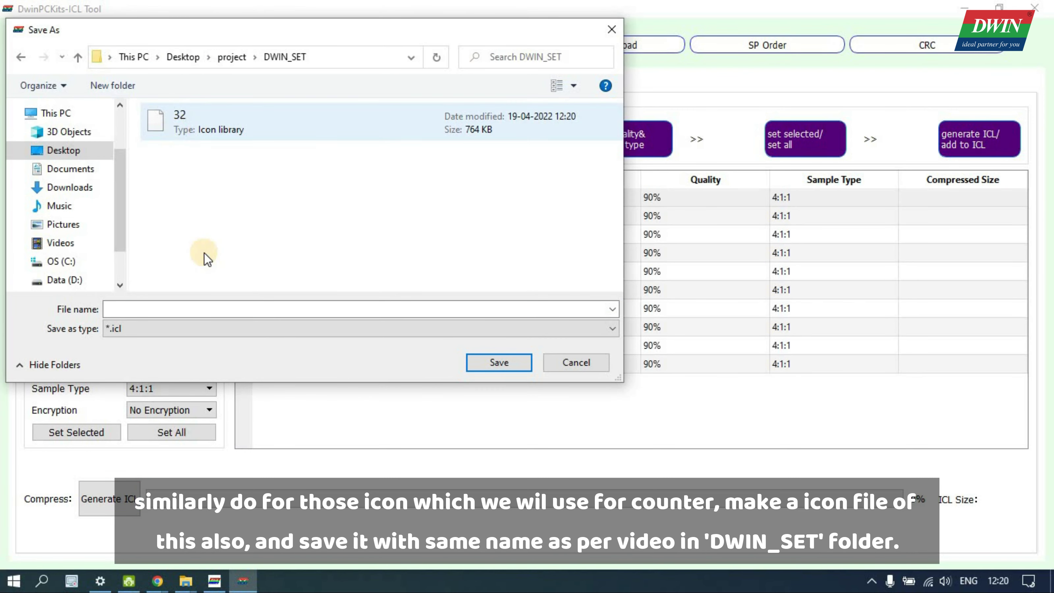
{"action": "left_click", "coordinate": [215, 307]}
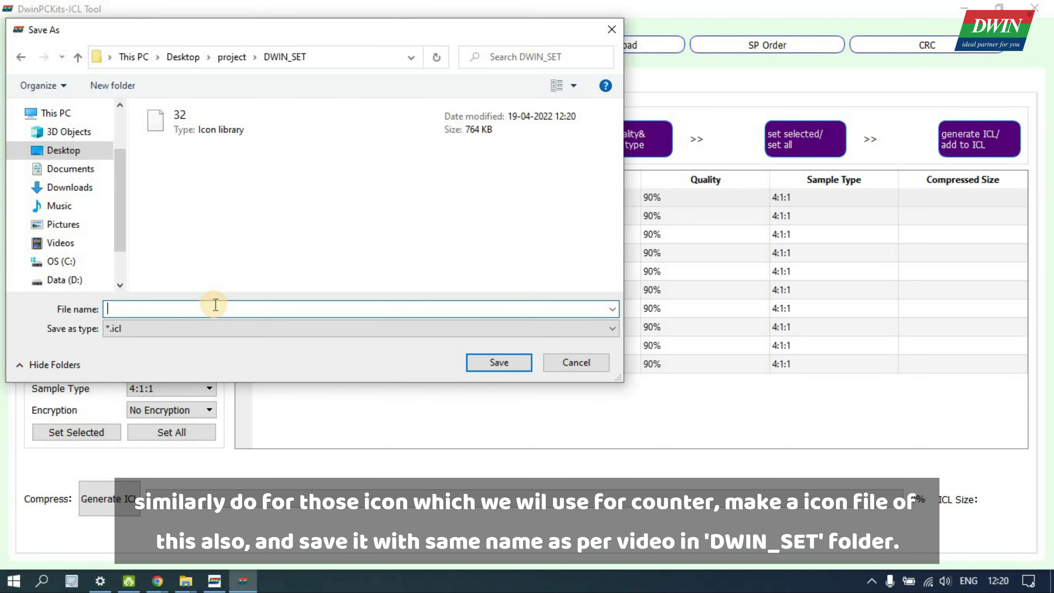
{"action": "left_click", "coordinate": [491, 364]}
{"action": "left_click", "coordinate": [564, 313]}
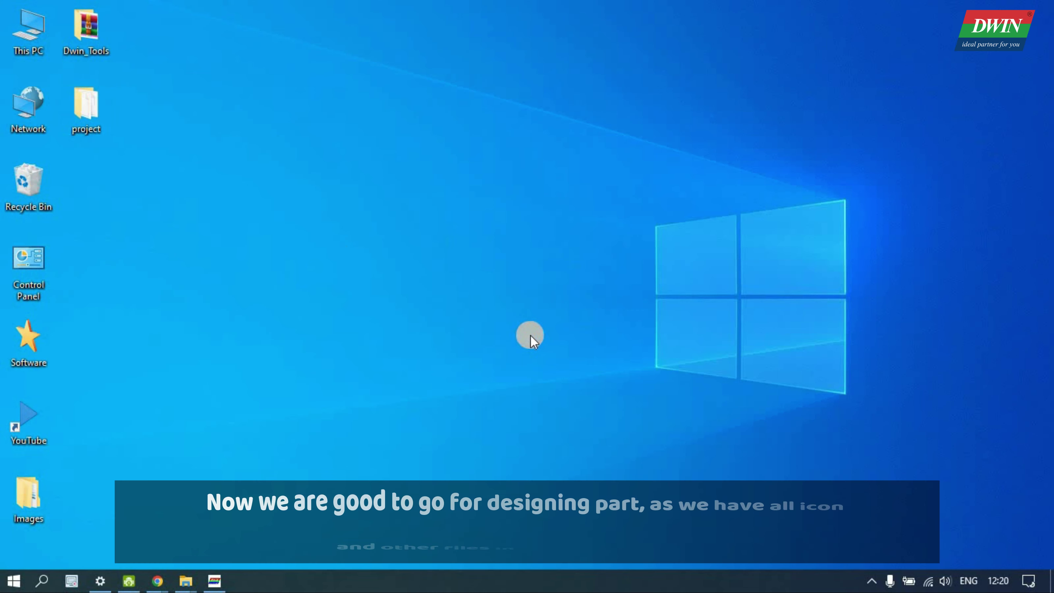
Examine the images and icon files in the project's DWIN_SET folder in File Explorer
{"action": "key", "text": "Return"}
{"action": "left_click", "coordinate": [710, 67]}
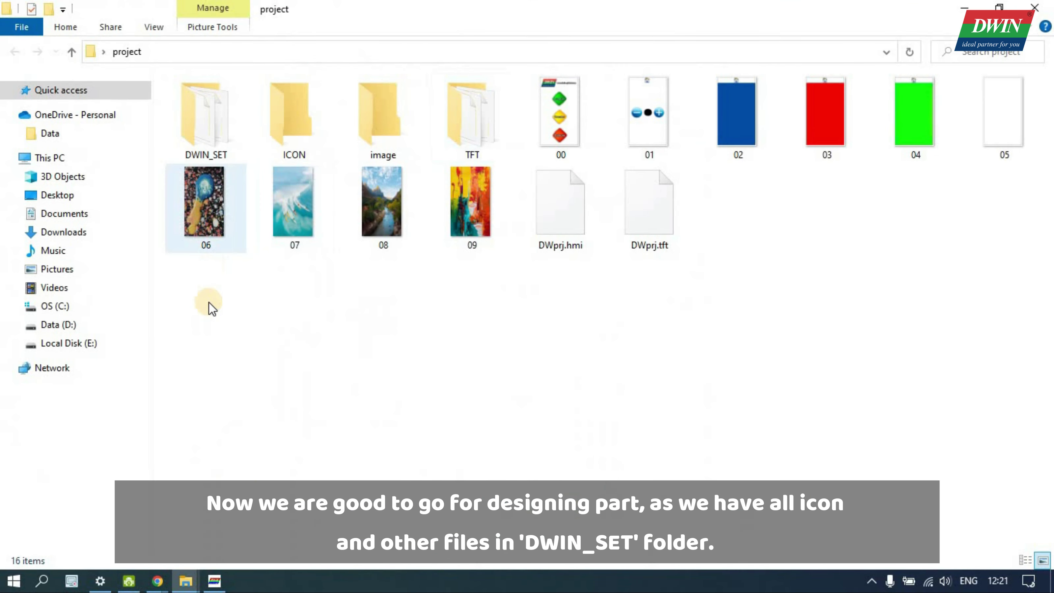
{"action": "double_click", "coordinate": [206, 142]}
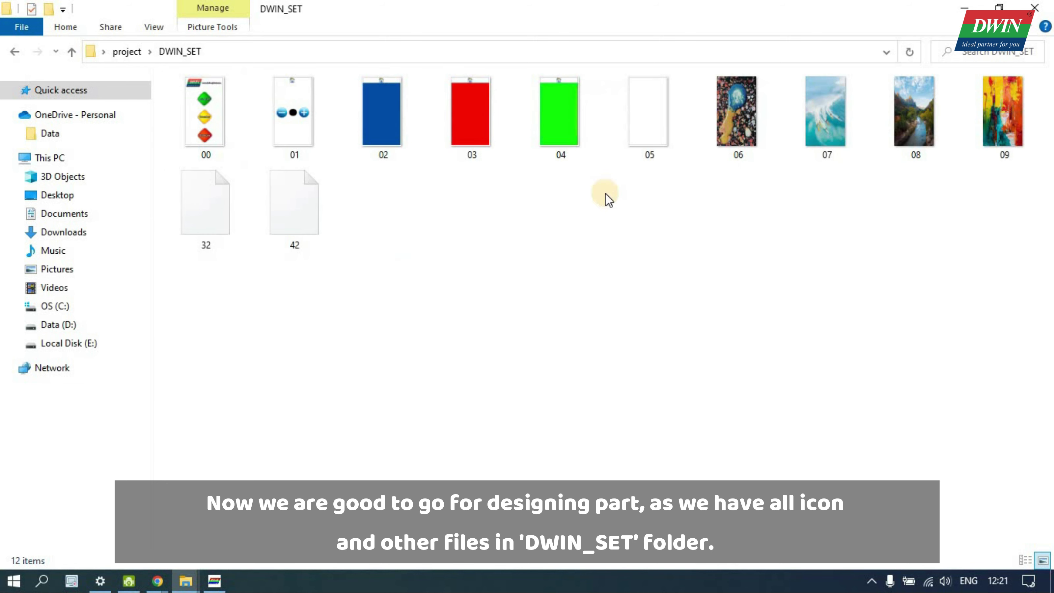
{"action": "left_click_drag", "start_coordinate": [464, 207], "coordinate": [191, 226]}
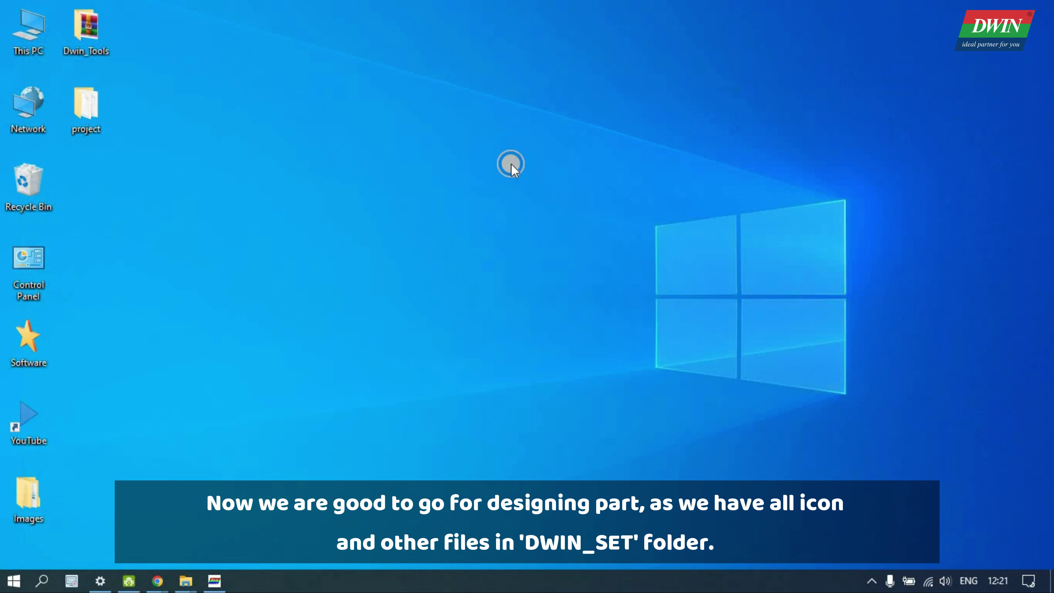
{"action": "right_click", "coordinate": [485, 127]}
{"action": "left_click", "coordinate": [515, 172]}
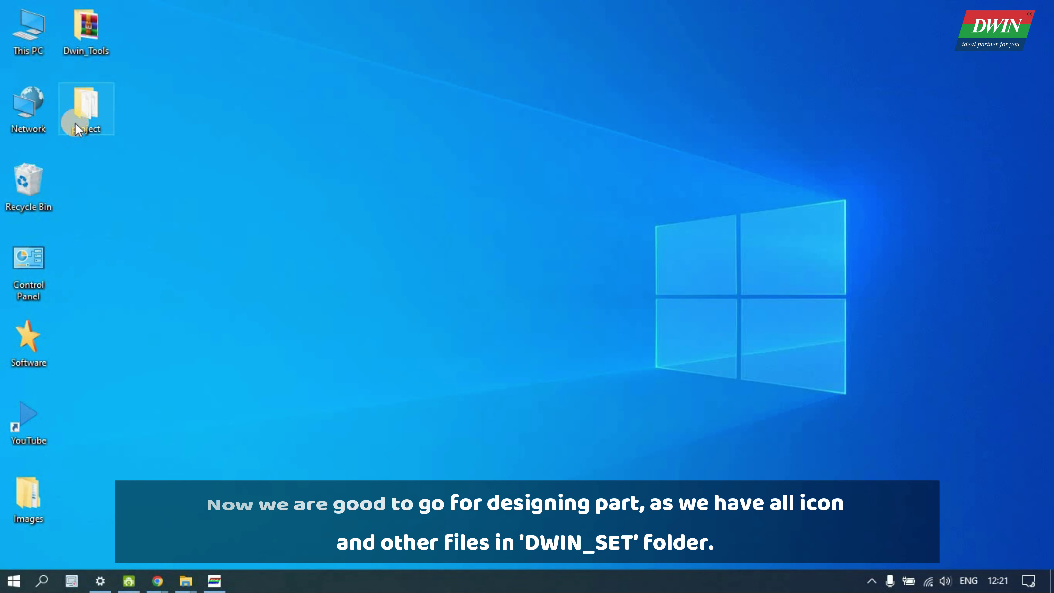
{"action": "mouse_move", "coordinate": [77, 131]}
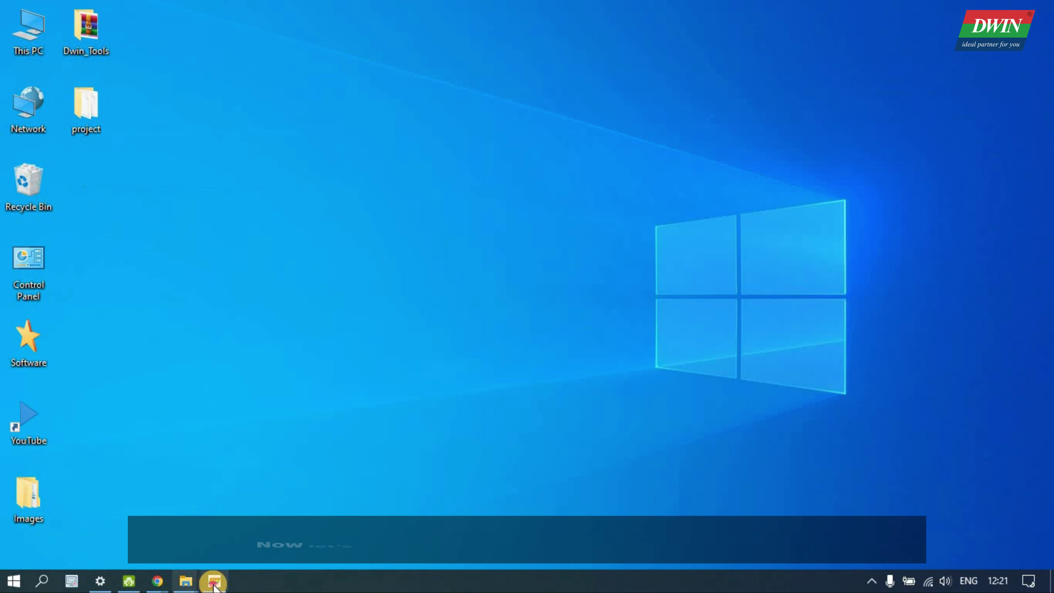
Switch to the DWIN DGUS project and show page 00.bmp with the Animation, Counter and Colours buttons
{"action": "left_click", "coordinate": [214, 580]}
{"action": "left_click", "coordinate": [85, 193]}
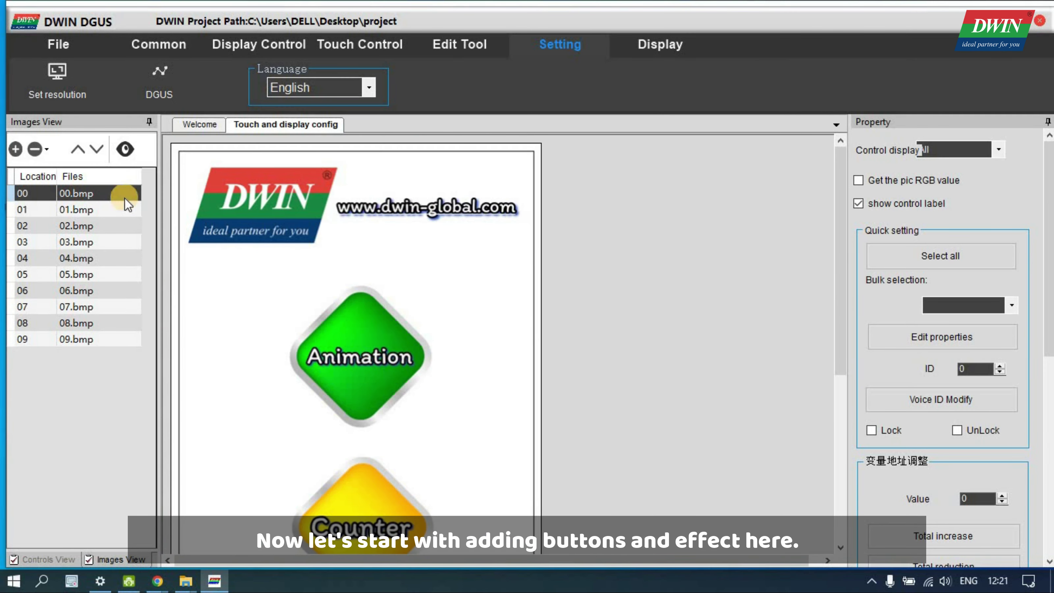
{"action": "scroll", "coordinate": [620, 273], "scroll_direction": "down", "scroll_amount": 4}
{"action": "scroll", "coordinate": [620, 274], "scroll_direction": "up", "scroll_amount": 4}
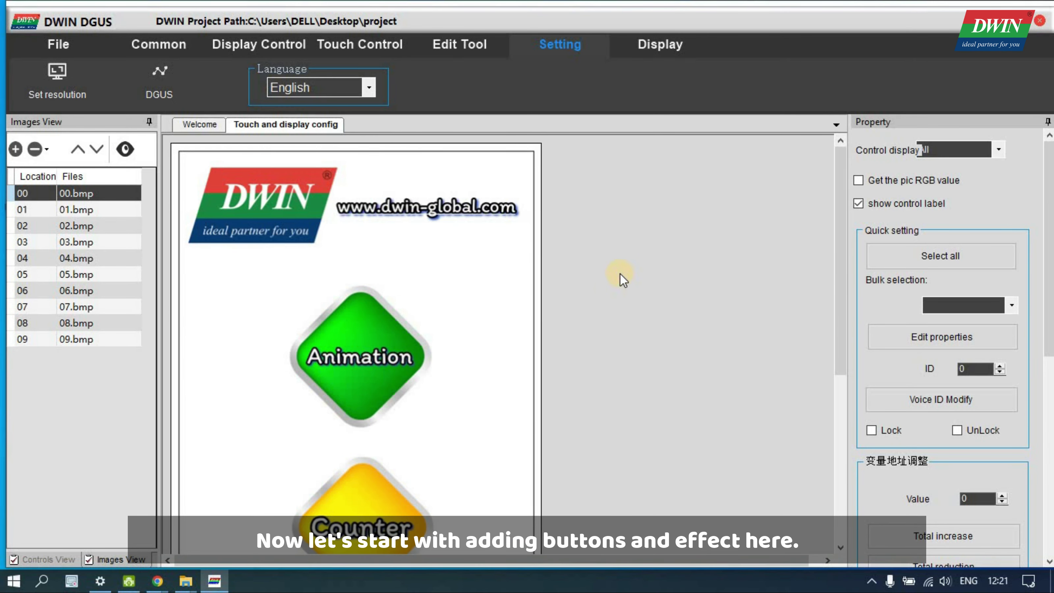
{"action": "scroll", "coordinate": [620, 273], "scroll_direction": "down", "scroll_amount": 2}
Place a Basic Touch area of about 230 × 190 over the Animation button on page 00
{"action": "left_click", "coordinate": [374, 48]}
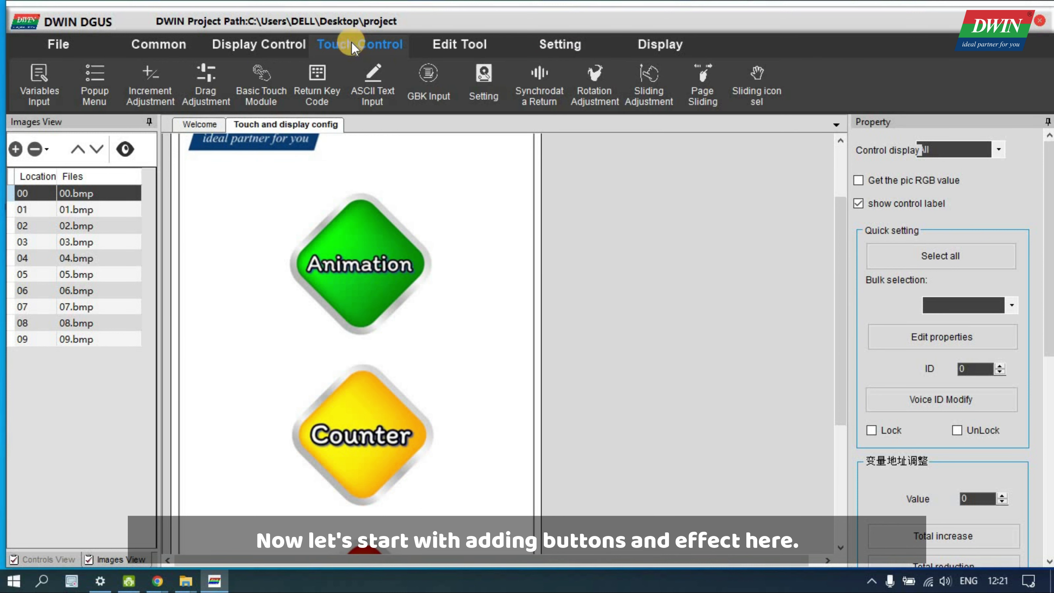
{"action": "left_click", "coordinate": [259, 44]}
{"action": "left_click", "coordinate": [342, 45]}
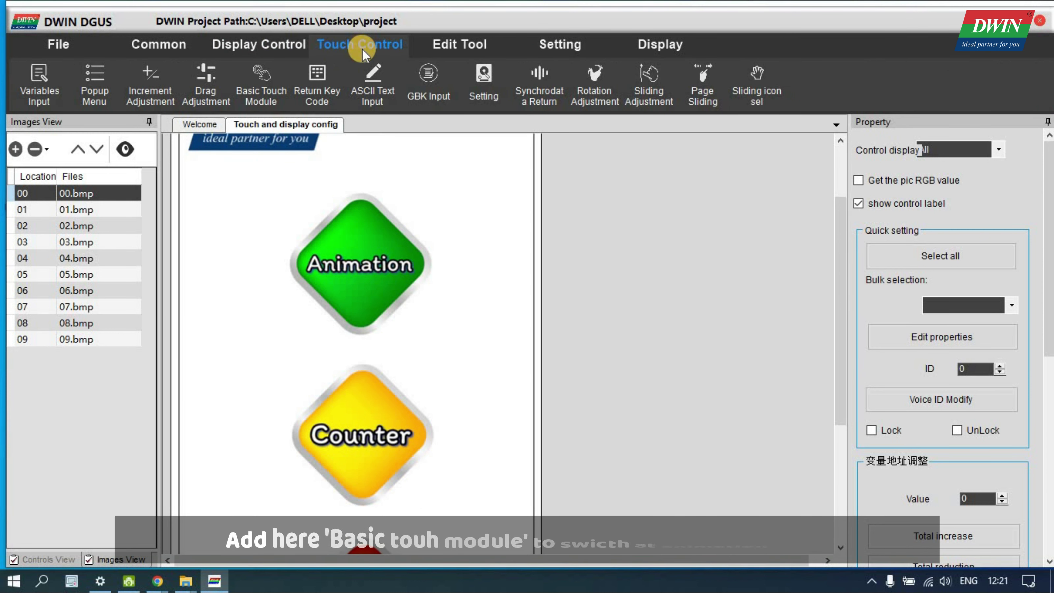
{"action": "left_click", "coordinate": [263, 96]}
{"action": "left_click_drag", "start_coordinate": [266, 184], "coordinate": [307, 212]}
{"action": "left_click_drag", "start_coordinate": [409, 292], "coordinate": [446, 332]}
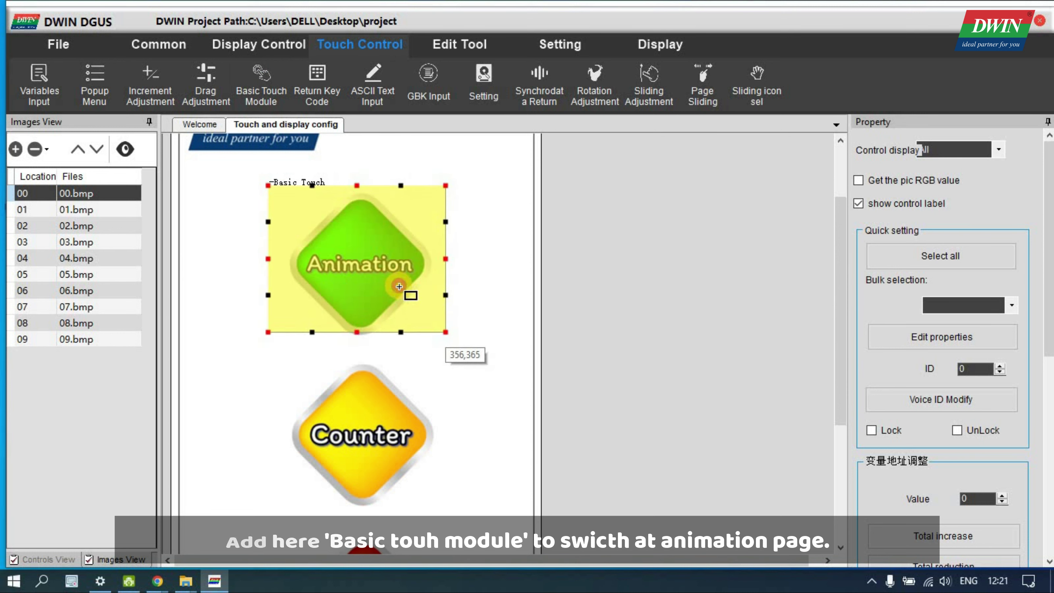
{"action": "left_click_drag", "start_coordinate": [402, 290], "coordinate": [404, 289]}
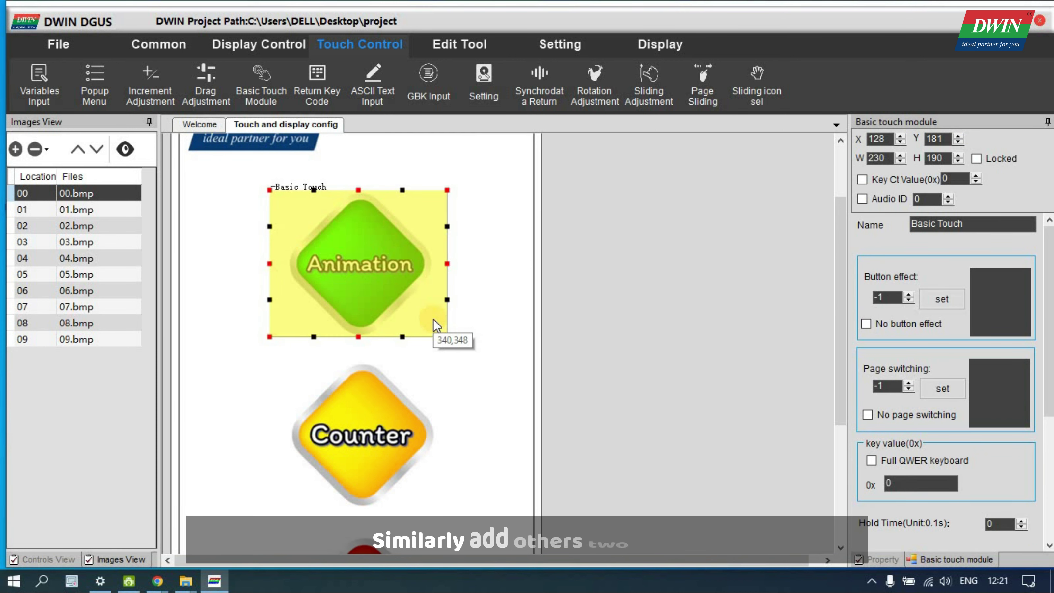
Place Basic Touch areas over the Counter button, about 223 × 199, and the Colours button, about 230 × 182
{"action": "scroll", "coordinate": [433, 319], "scroll_direction": "down", "scroll_amount": 2}
{"action": "left_click", "coordinate": [279, 109]}
{"action": "left_click_drag", "start_coordinate": [271, 261], "coordinate": [444, 415]}
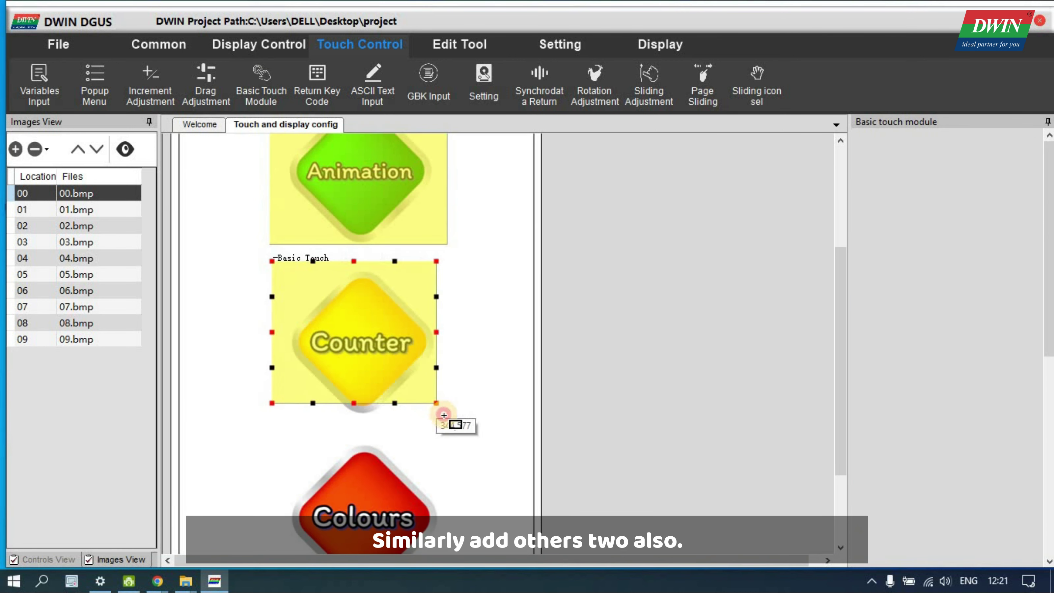
{"action": "scroll", "coordinate": [377, 351], "scroll_direction": "down", "scroll_amount": 2}
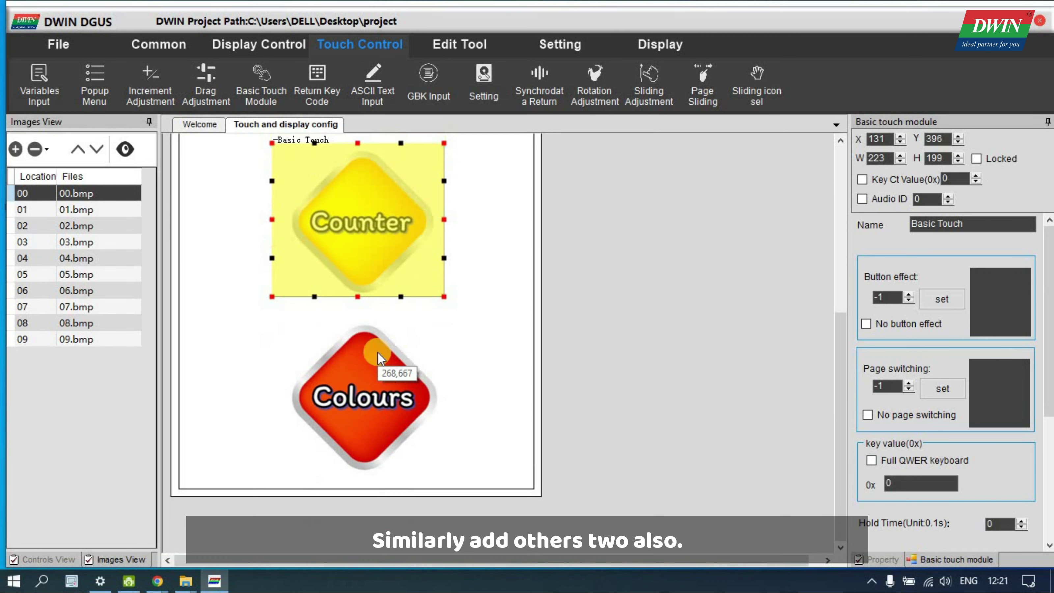
{"action": "left_click", "coordinate": [265, 81]}
{"action": "mouse_move", "coordinate": [278, 332]}
{"action": "left_mouse_down"}
{"action": "mouse_move", "coordinate": [433, 442]}
{"action": "mouse_move", "coordinate": [461, 466]}
{"action": "mouse_move", "coordinate": [455, 472]}
{"action": "left_mouse_up"}
Set the Animation button's touch area to switch to page 05.bmp
{"action": "scroll", "coordinate": [472, 359], "scroll_direction": "up", "scroll_amount": 3}
{"action": "left_click_drag", "start_coordinate": [270, 279], "coordinate": [447, 426]}
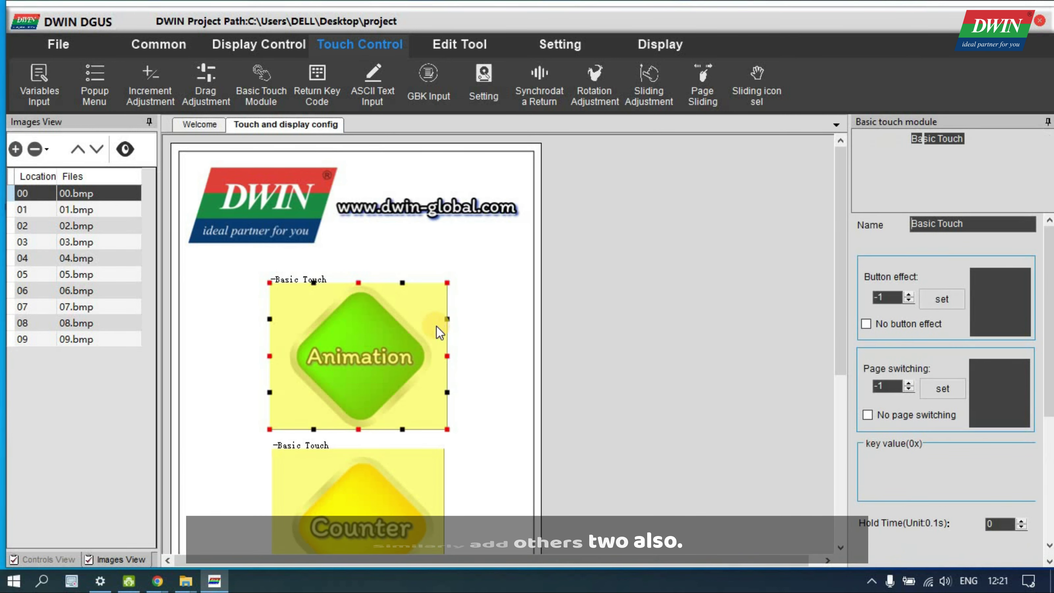
{"action": "scroll", "coordinate": [436, 325], "scroll_direction": "down", "scroll_amount": 1}
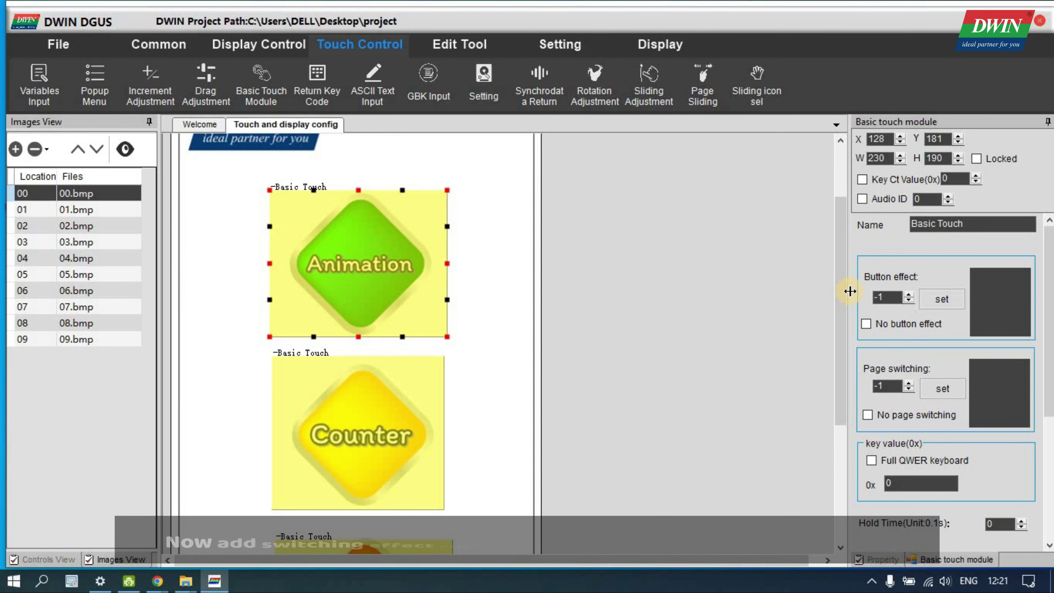
{"action": "left_click_drag", "start_coordinate": [850, 291], "coordinate": [827, 291]}
{"action": "scroll", "coordinate": [692, 299], "scroll_direction": "up", "scroll_amount": 2}
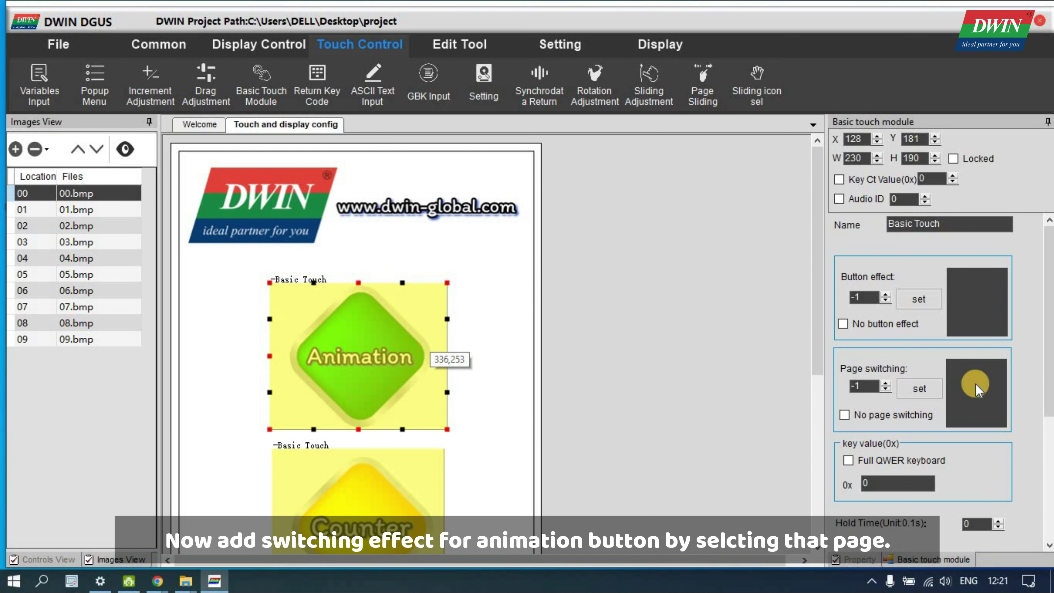
{"action": "left_click", "coordinate": [866, 384]}
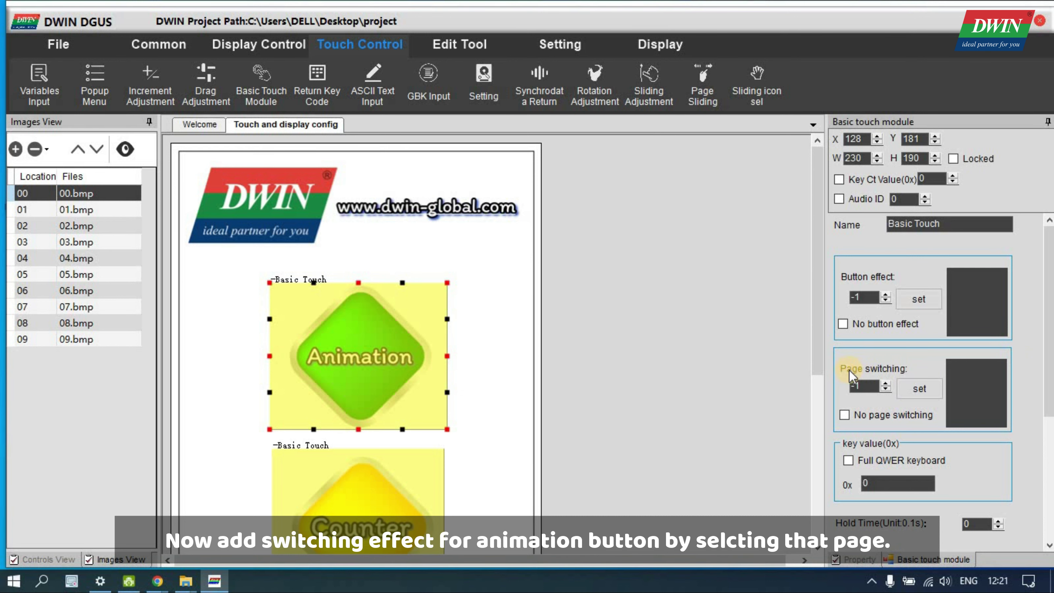
{"action": "left_click", "coordinate": [920, 389]}
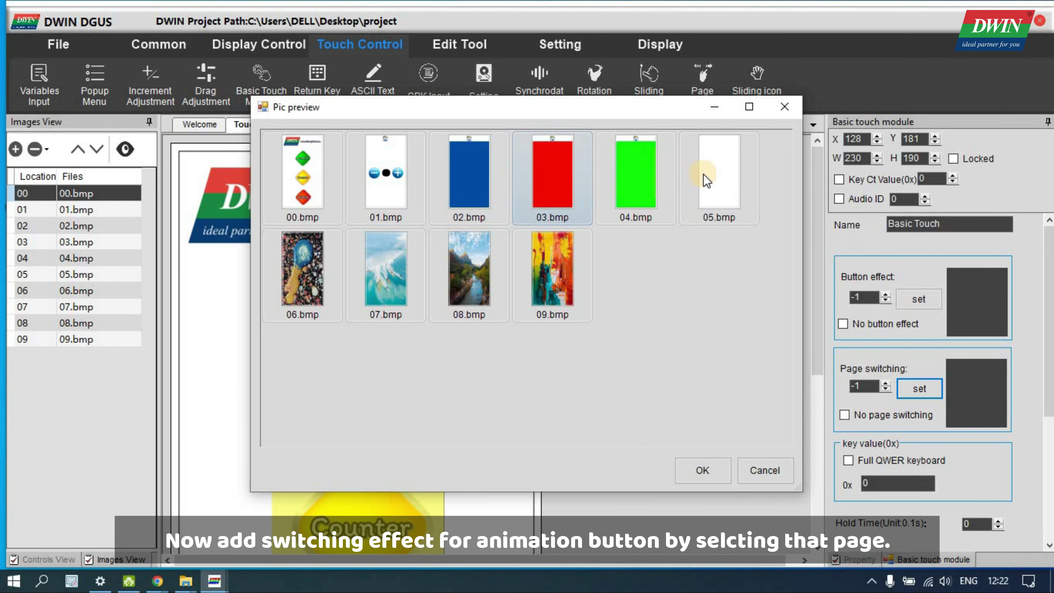
{"action": "left_click", "coordinate": [699, 187]}
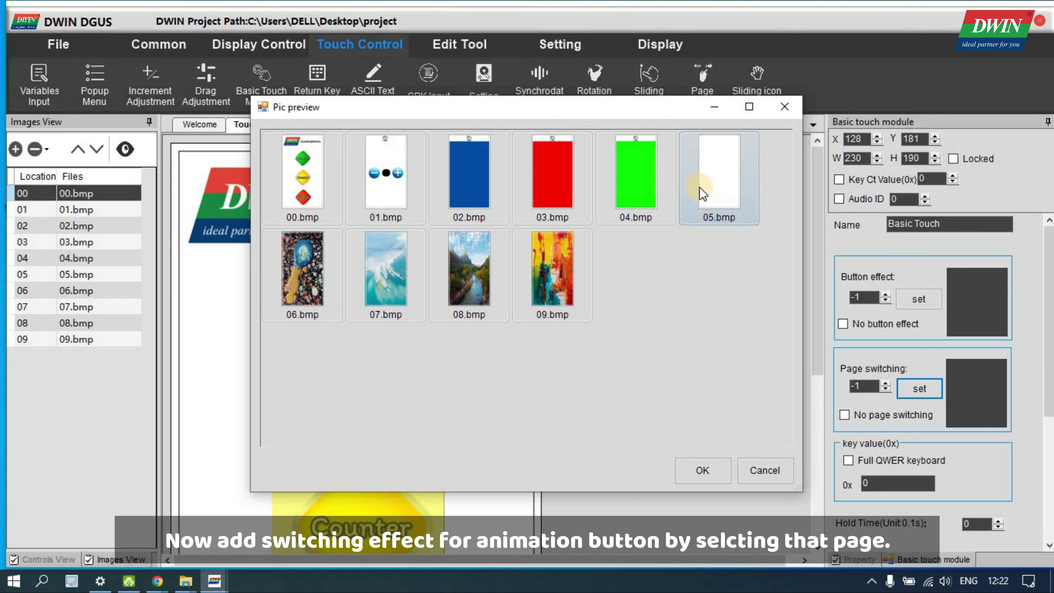
{"action": "left_click", "coordinate": [726, 180]}
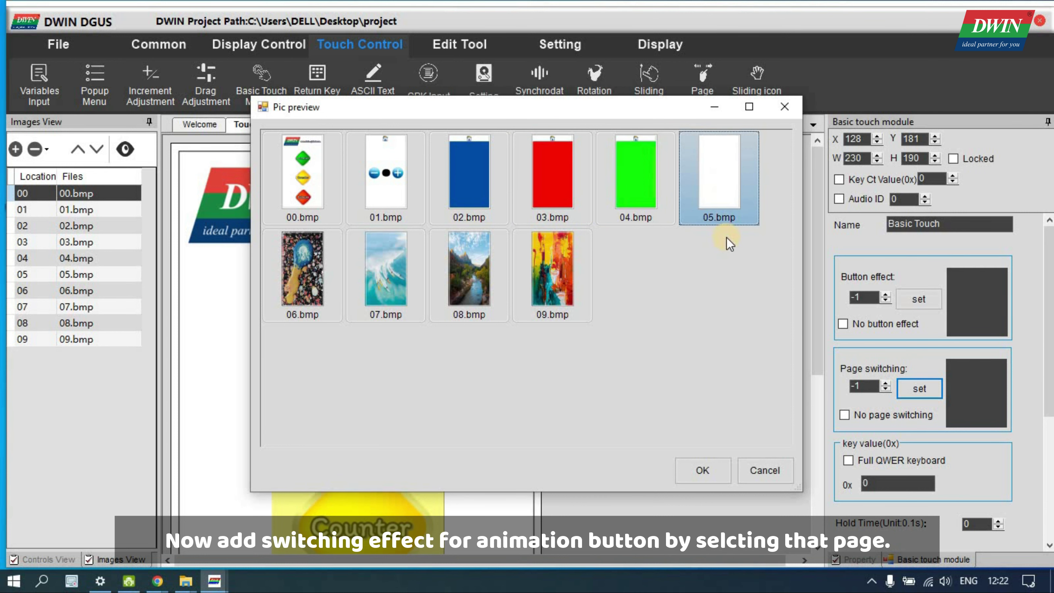
{"action": "left_click", "coordinate": [706, 465]}
Set the Counter button's touch area to switch to page 01.bmp
{"action": "scroll", "coordinate": [588, 357], "scroll_direction": "down", "scroll_amount": 5}
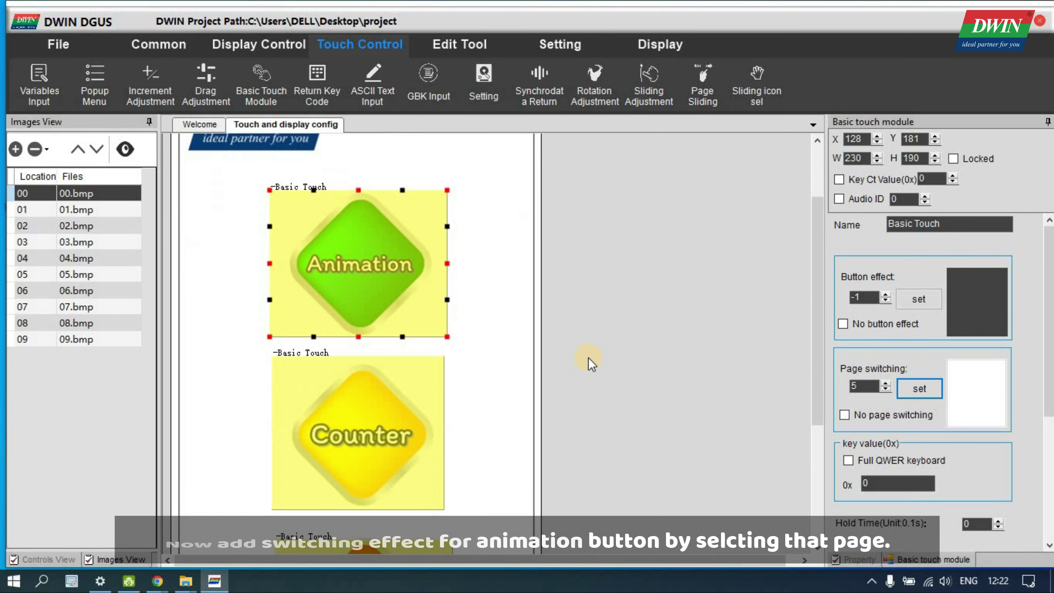
{"action": "left_click", "coordinate": [398, 277]}
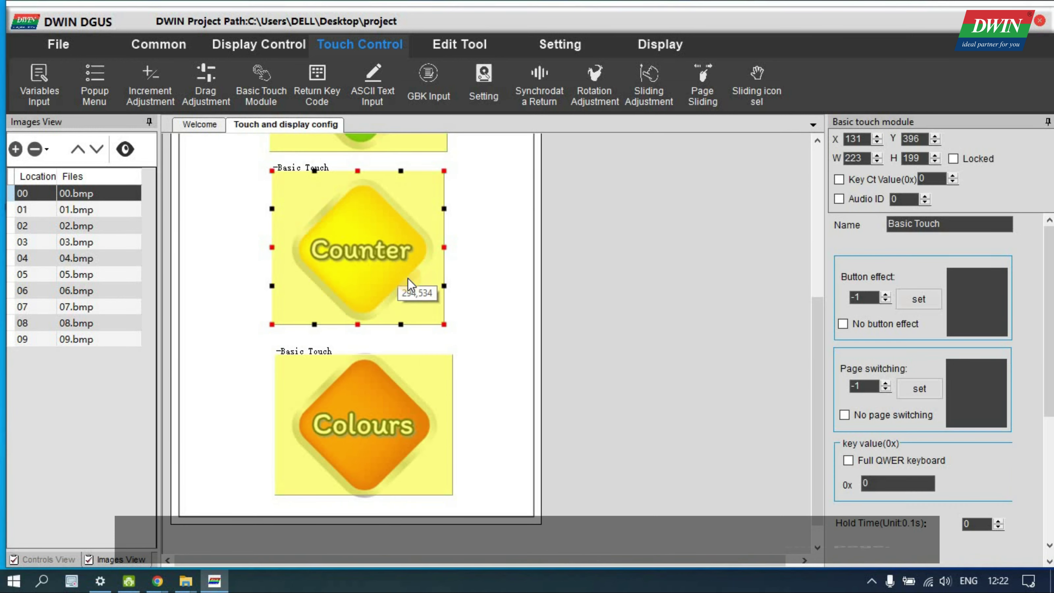
{"action": "left_click", "coordinate": [920, 388]}
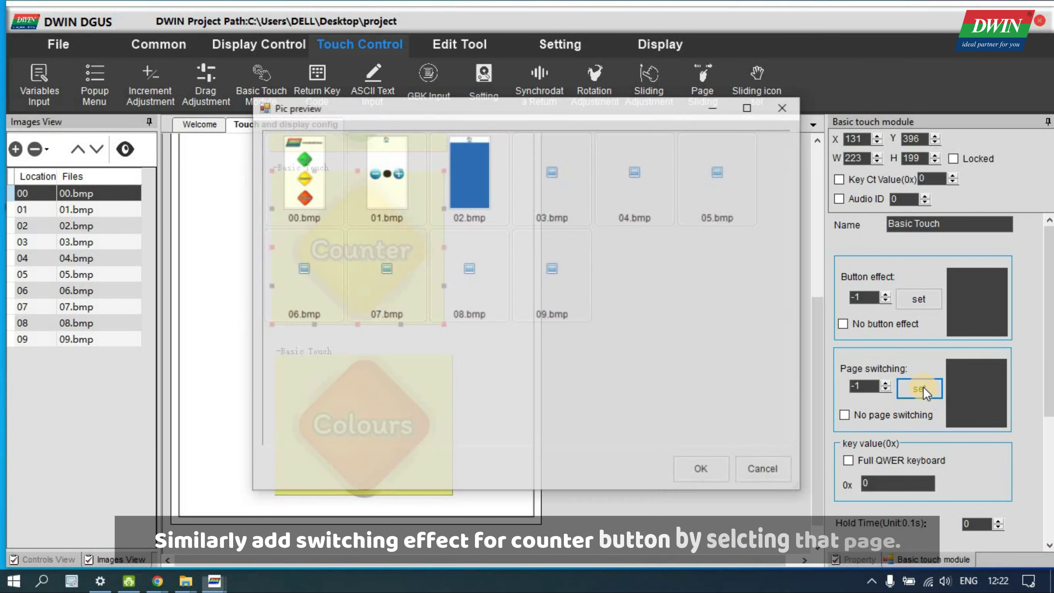
{"action": "left_click", "coordinate": [410, 178]}
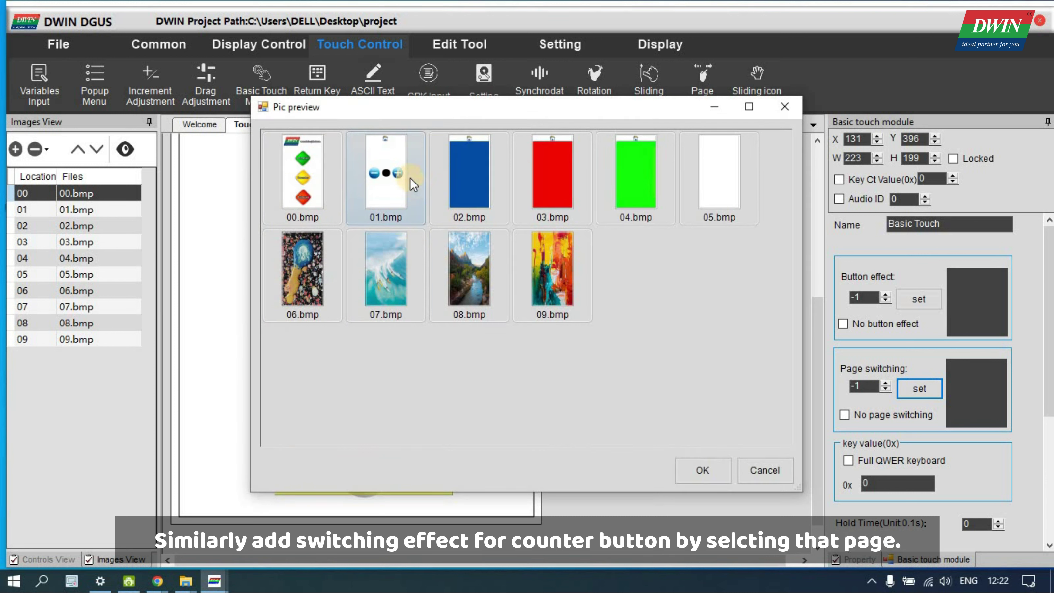
{"action": "left_click", "coordinate": [394, 188]}
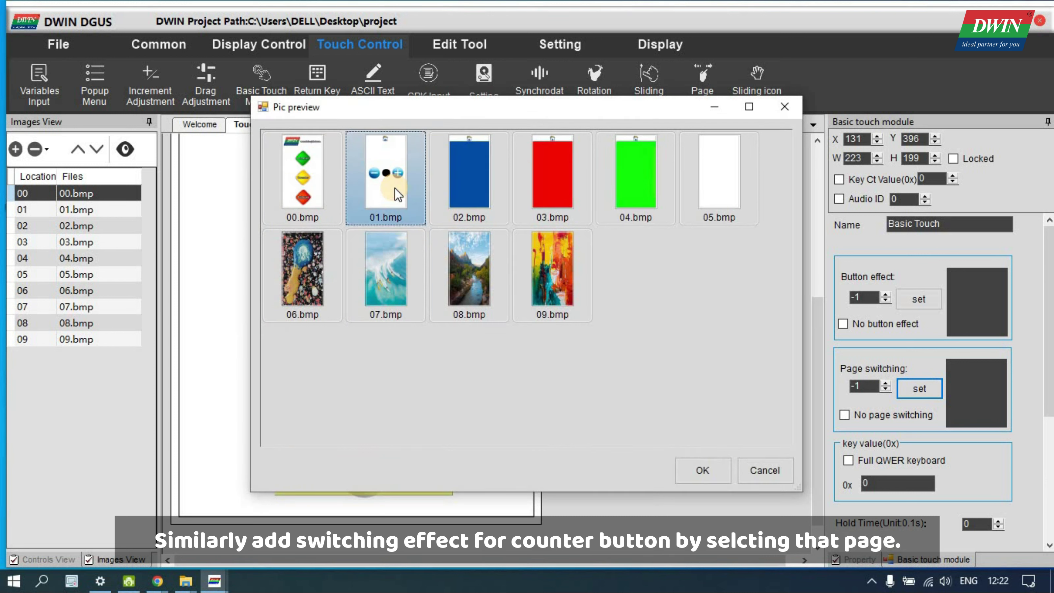
{"action": "left_click", "coordinate": [701, 471]}
Set the Colours button's touch area to switch to page 02.bmp
{"action": "left_click", "coordinate": [395, 406]}
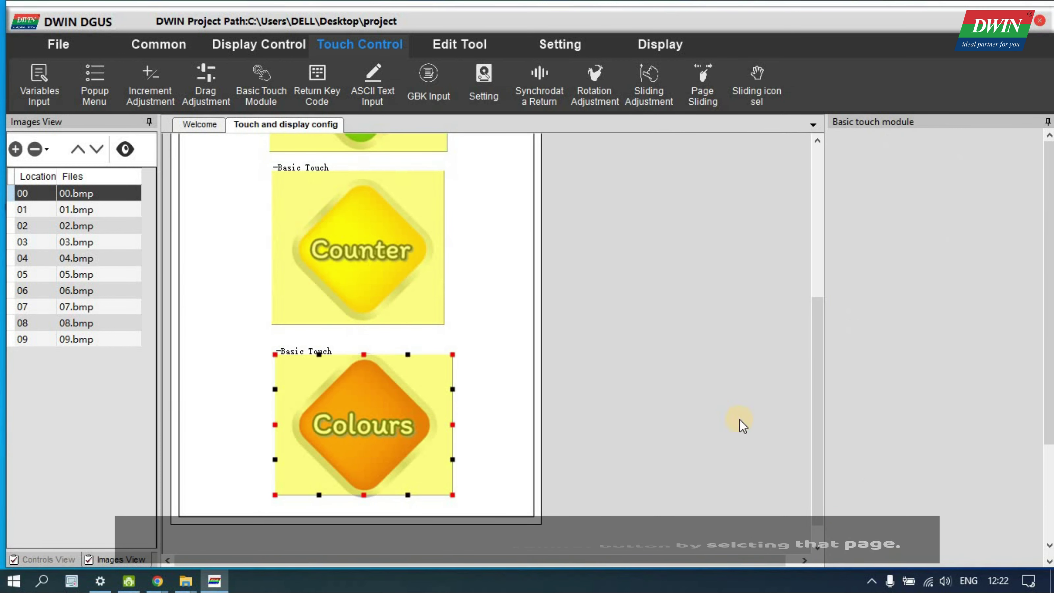
{"action": "left_click", "coordinate": [923, 390]}
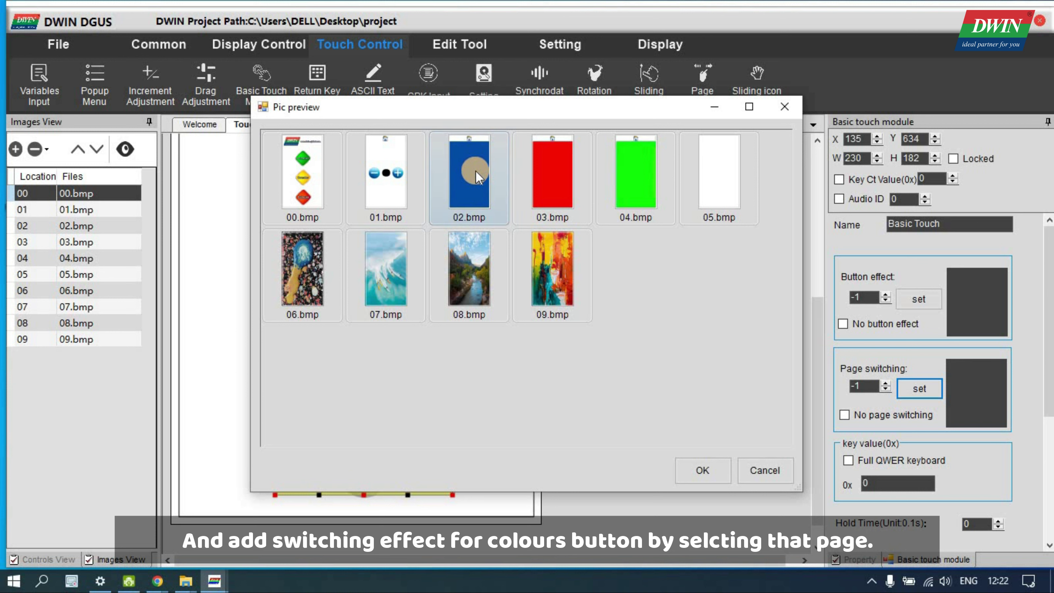
{"action": "left_click", "coordinate": [639, 176]}
{"action": "left_click", "coordinate": [481, 178]}
{"action": "left_click", "coordinate": [716, 471]}
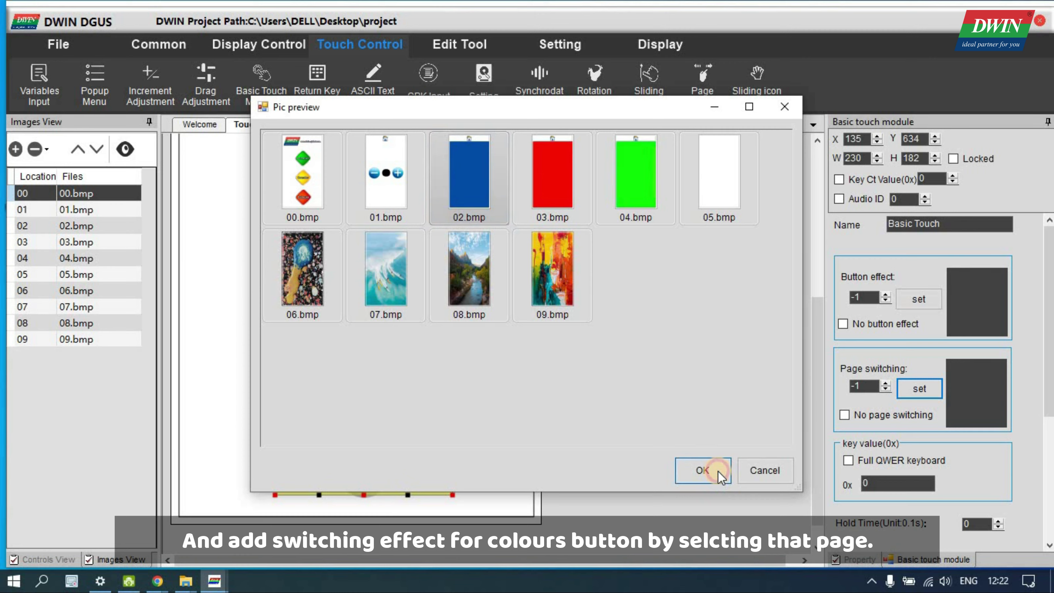
On page 01.bmp, place a Basic Touch area over the home icon, spanning the full page width of 480 and about 74 high
{"action": "scroll", "coordinate": [566, 384], "scroll_direction": "up", "scroll_amount": 5}
{"action": "scroll", "coordinate": [567, 384], "scroll_direction": "down", "scroll_amount": 3}
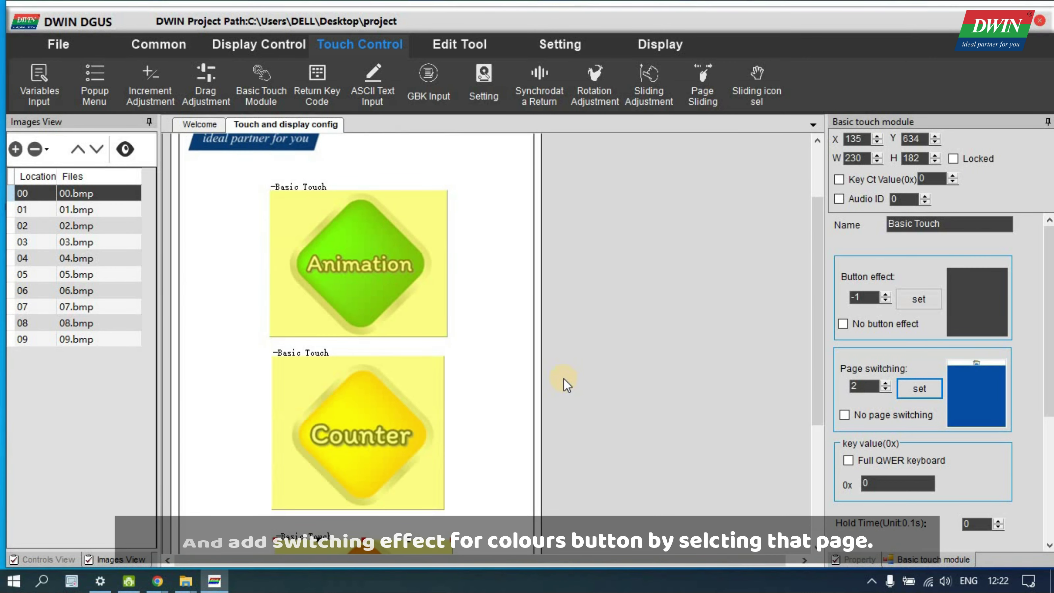
{"action": "scroll", "coordinate": [566, 378], "scroll_direction": "up", "scroll_amount": 3}
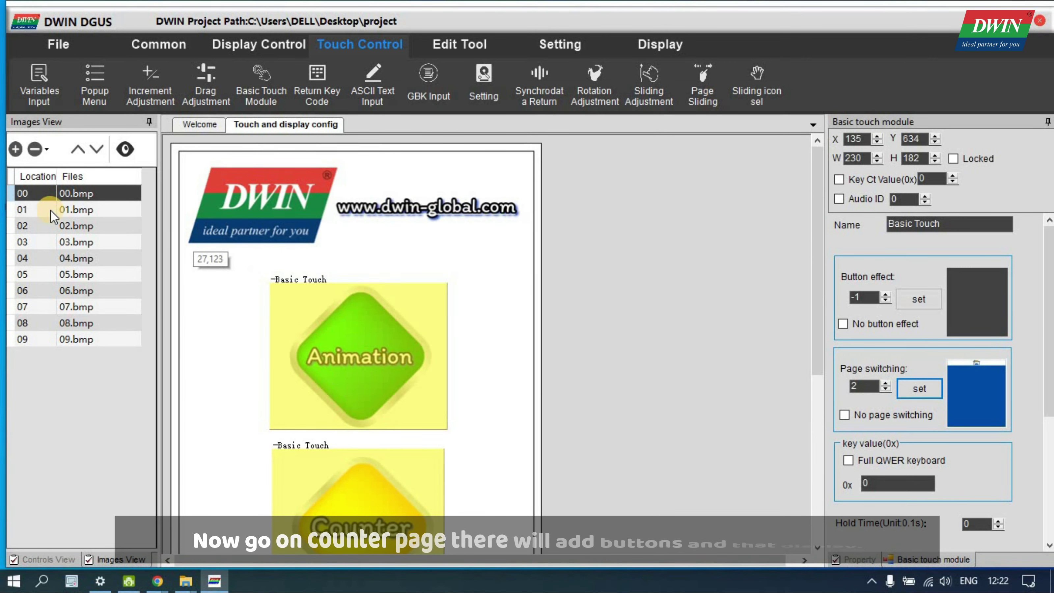
{"action": "left_click", "coordinate": [105, 209]}
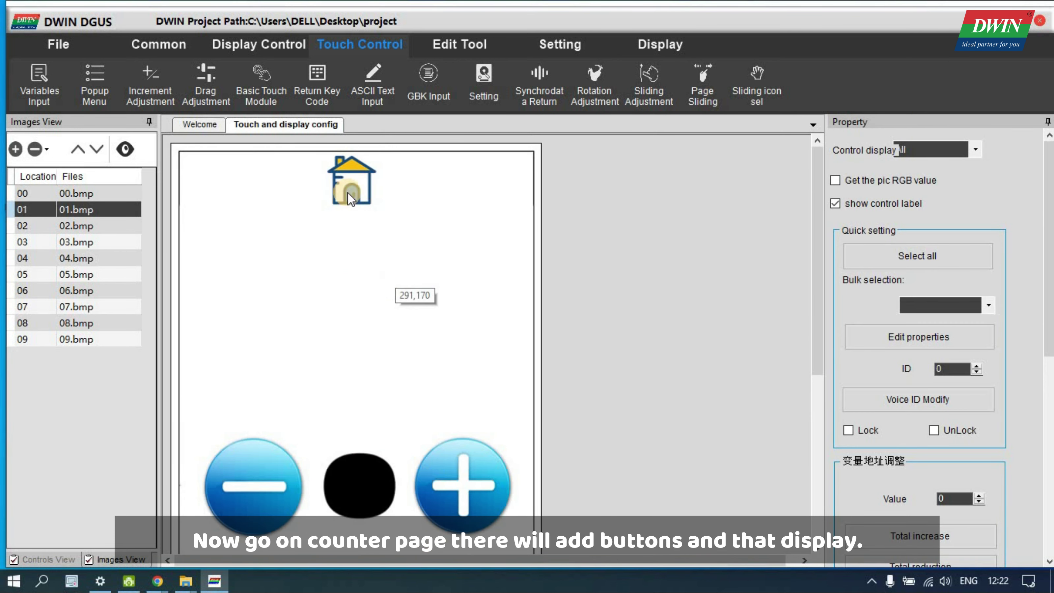
{"action": "left_click", "coordinate": [267, 103]}
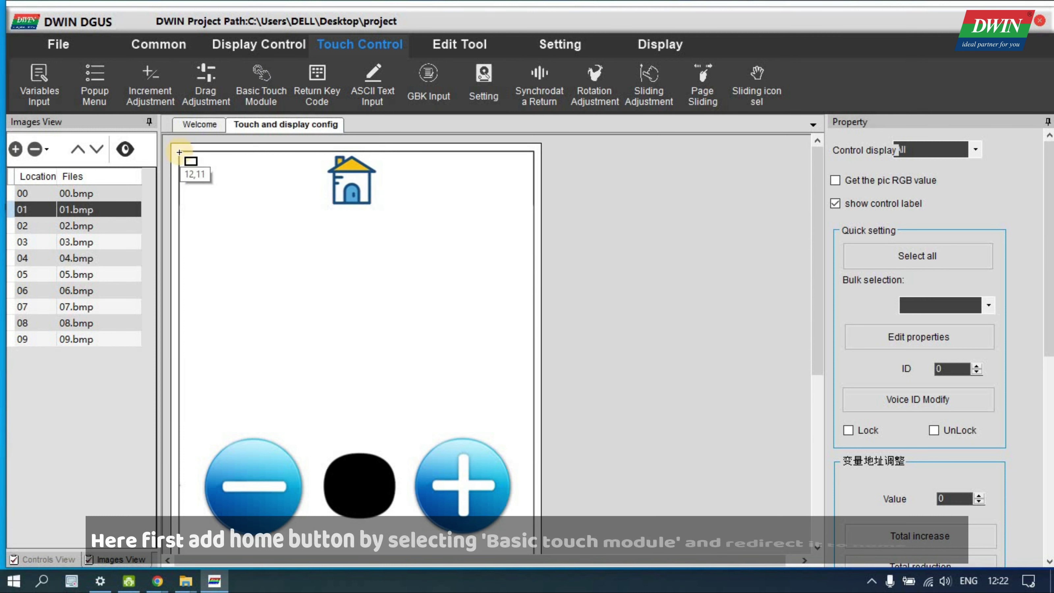
{"action": "left_click_drag", "start_coordinate": [179, 152], "coordinate": [556, 211]}
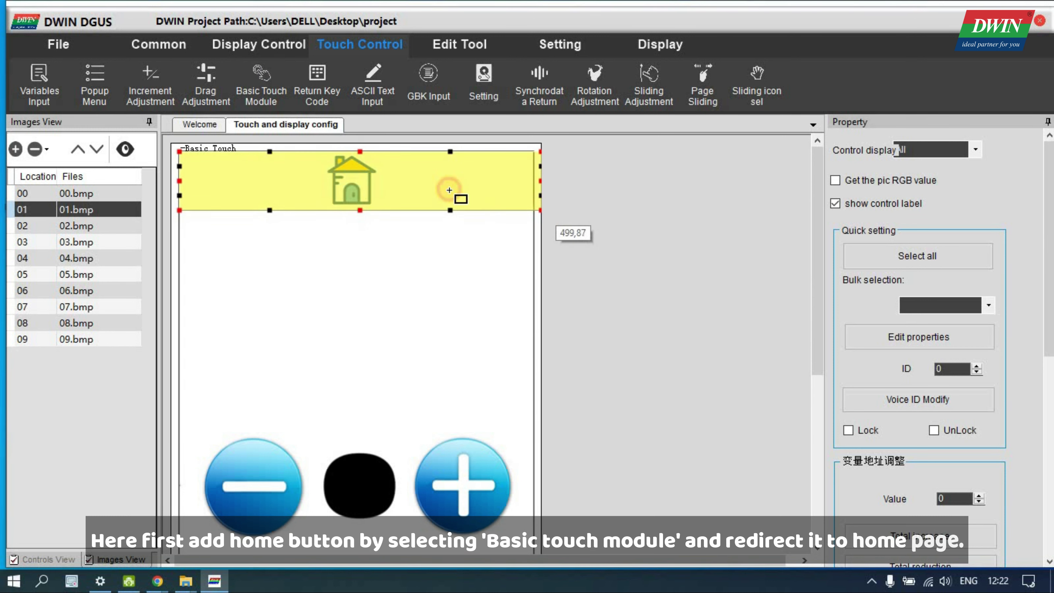
{"action": "left_click_drag", "start_coordinate": [449, 190], "coordinate": [431, 187]}
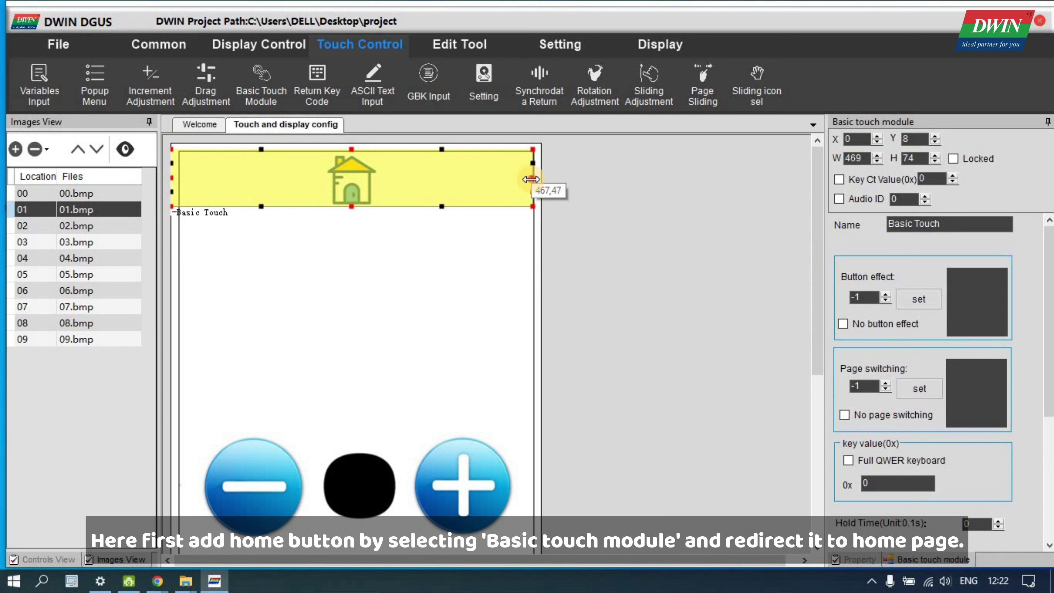
{"action": "left_click_drag", "start_coordinate": [531, 179], "coordinate": [559, 178]}
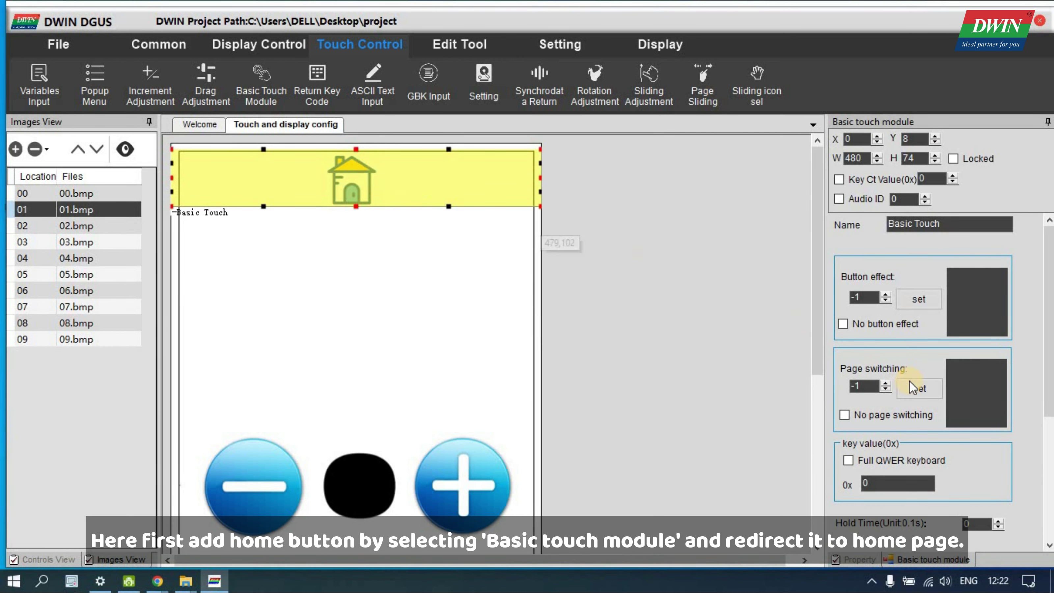
Set the home icon's touch area on page 01 to switch to page 00.bmp
{"action": "left_click", "coordinate": [919, 388]}
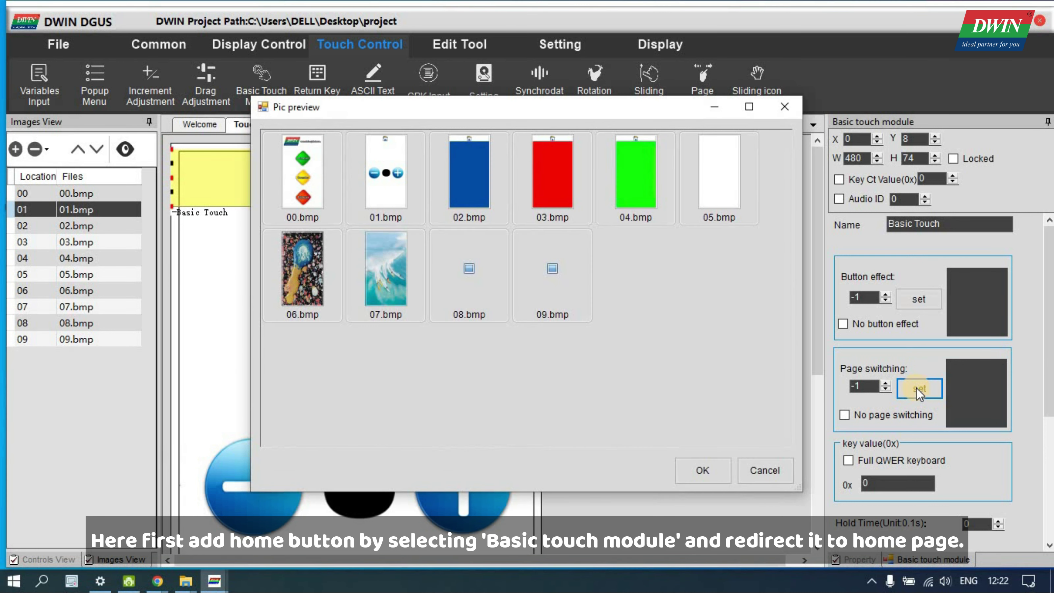
{"action": "left_click", "coordinate": [309, 189]}
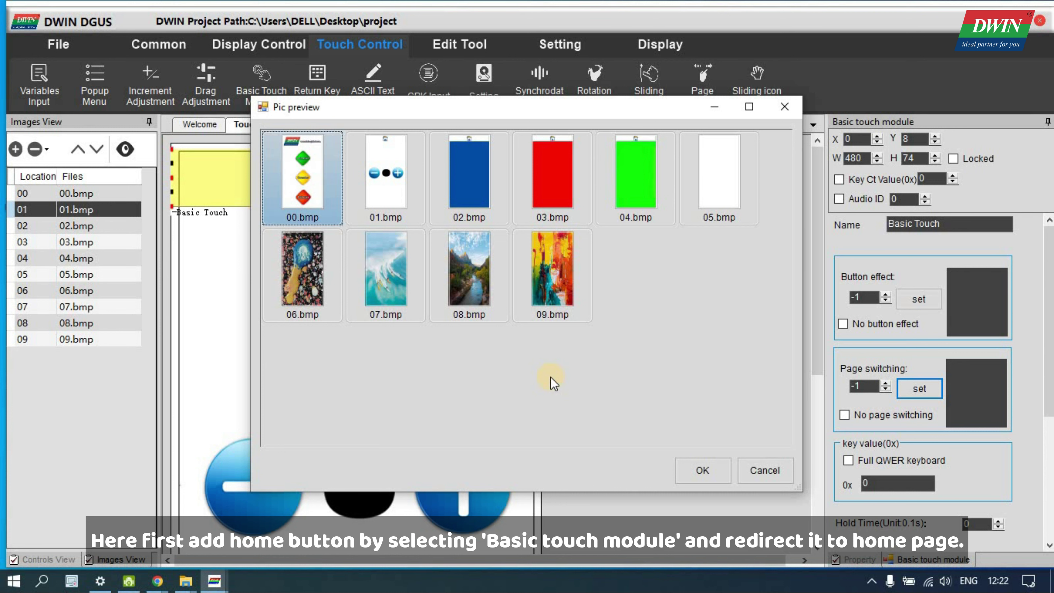
{"action": "left_click", "coordinate": [689, 477]}
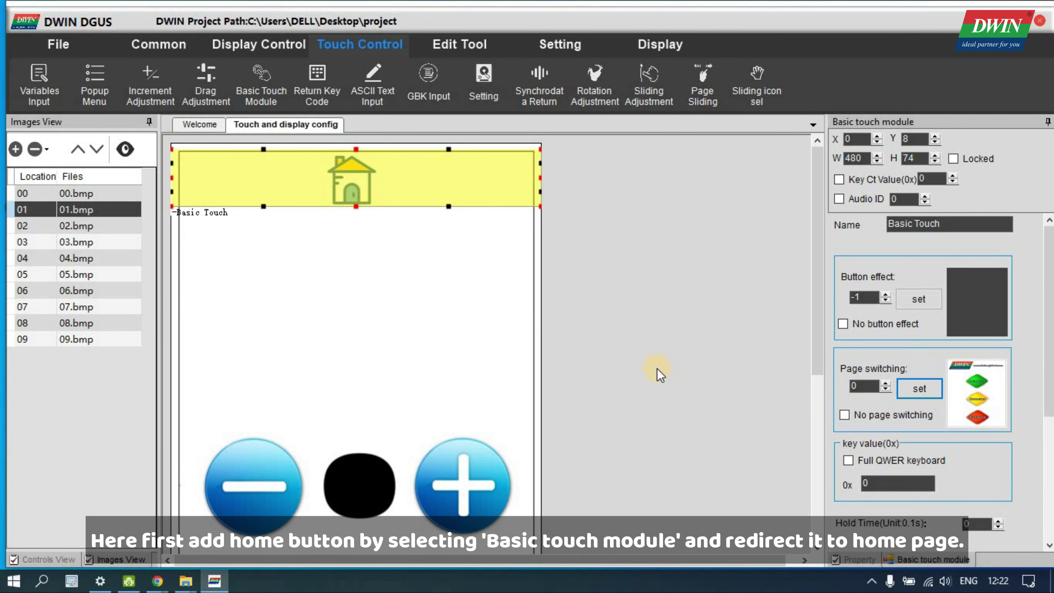
{"action": "left_click", "coordinate": [262, 85]}
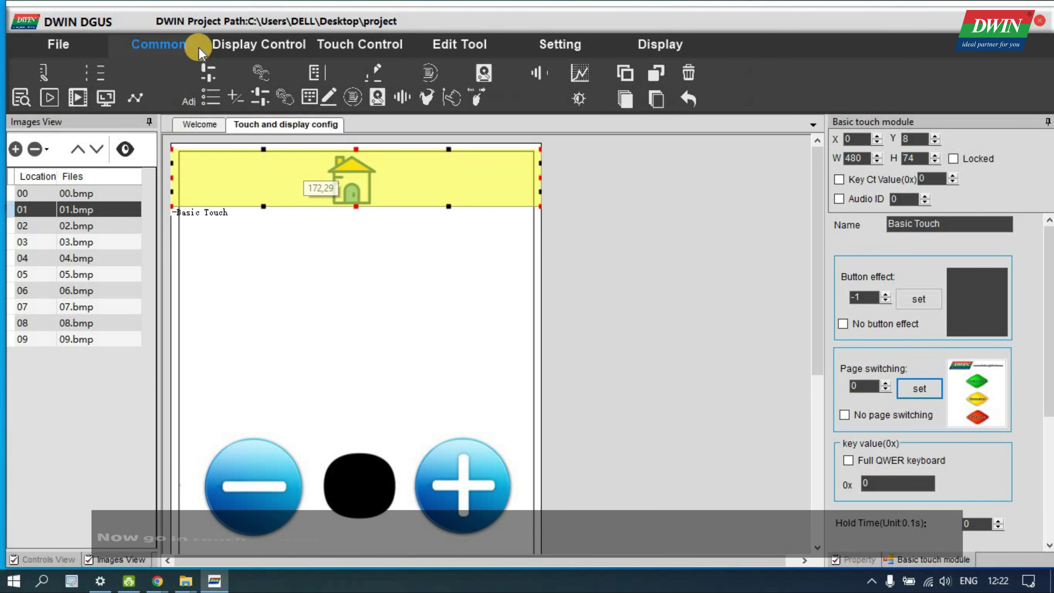
{"action": "scroll", "coordinate": [329, 45], "scroll_direction": "up", "scroll_amount": 1}
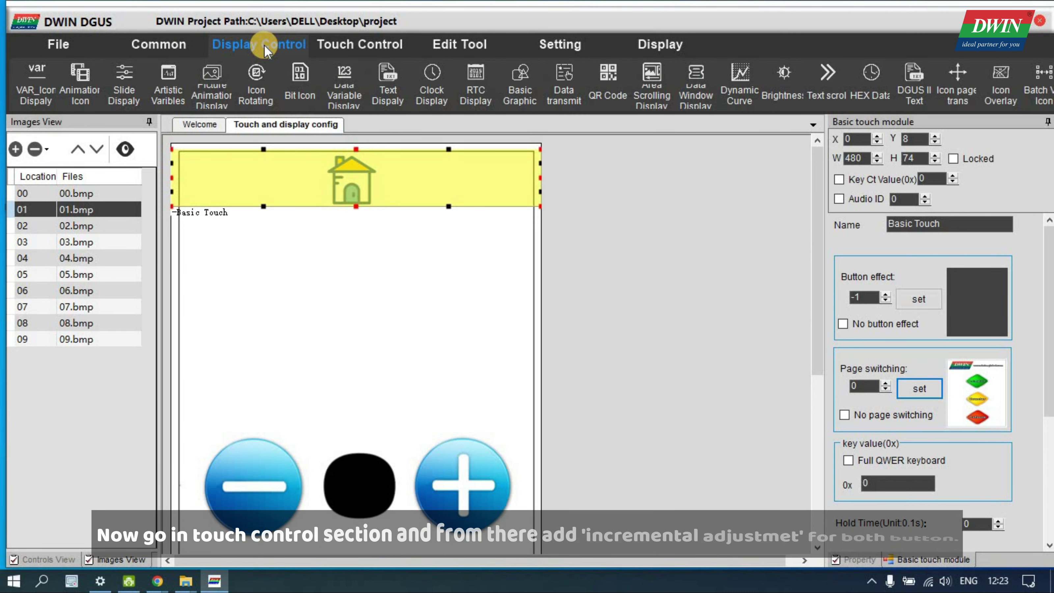
Place an Incremental Adjustment touch area about 139 wide and 130 high over the minus button on page 01.bmp, at about X 32, Y 382
{"action": "left_click", "coordinate": [347, 45]}
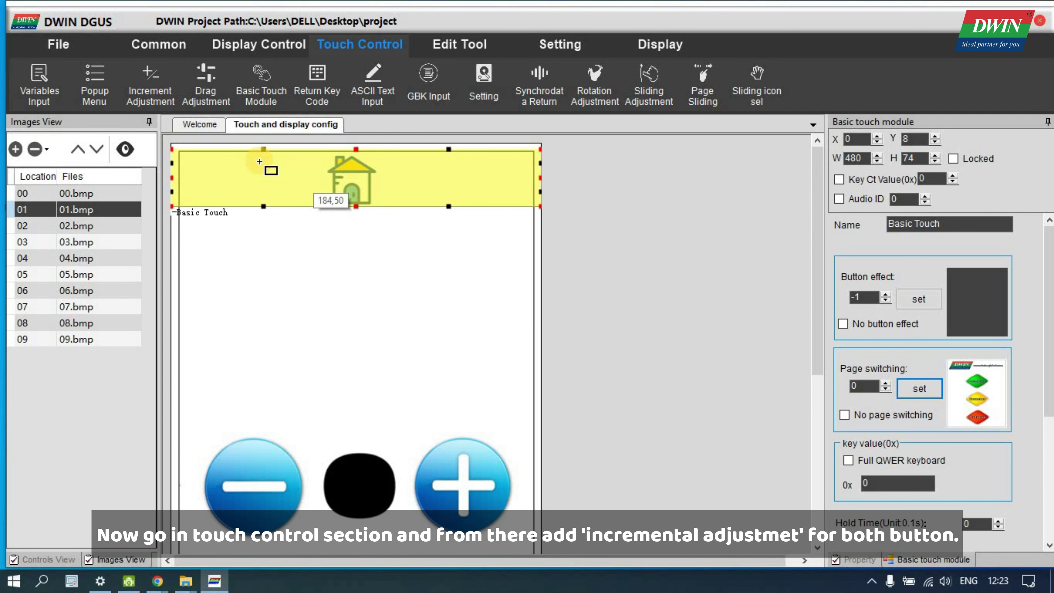
{"action": "left_click", "coordinate": [151, 89]}
{"action": "scroll", "coordinate": [241, 308], "scroll_direction": "down", "scroll_amount": 2}
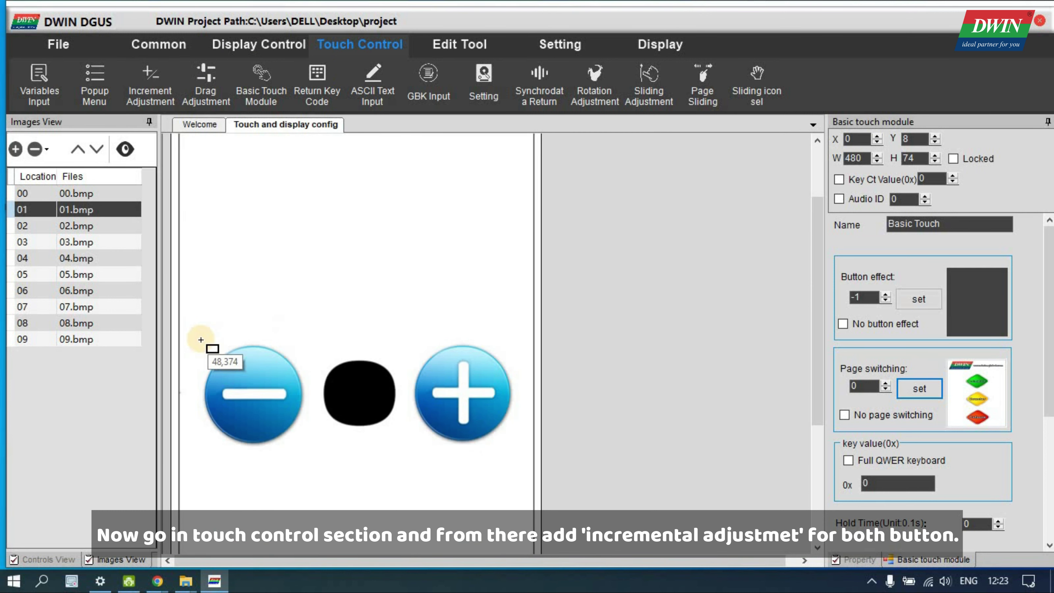
{"action": "left_click_drag", "start_coordinate": [195, 340], "coordinate": [303, 440]}
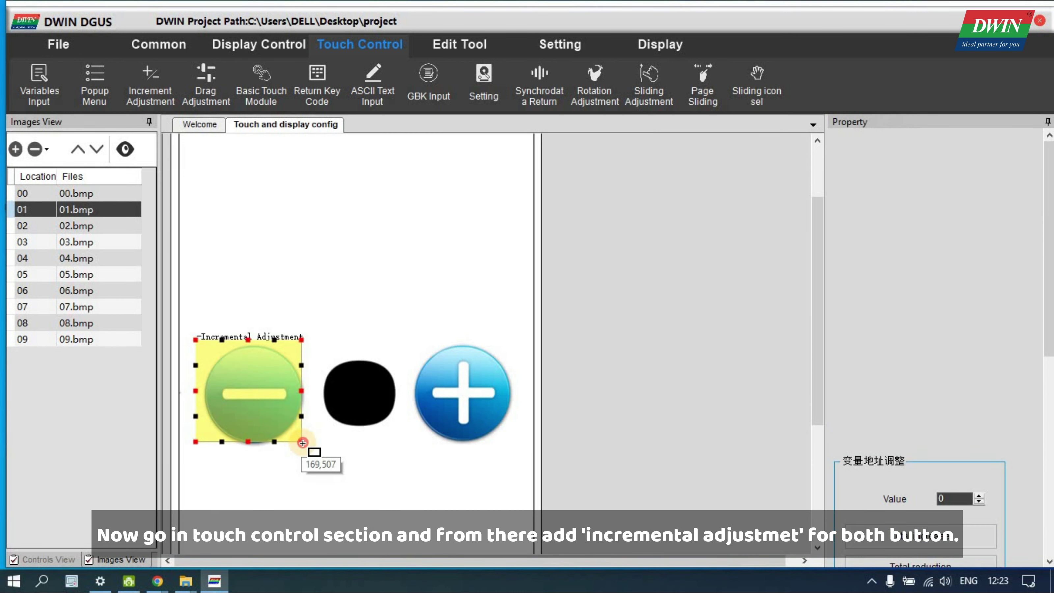
{"action": "left_click_drag", "start_coordinate": [267, 392], "coordinate": [267, 397]}
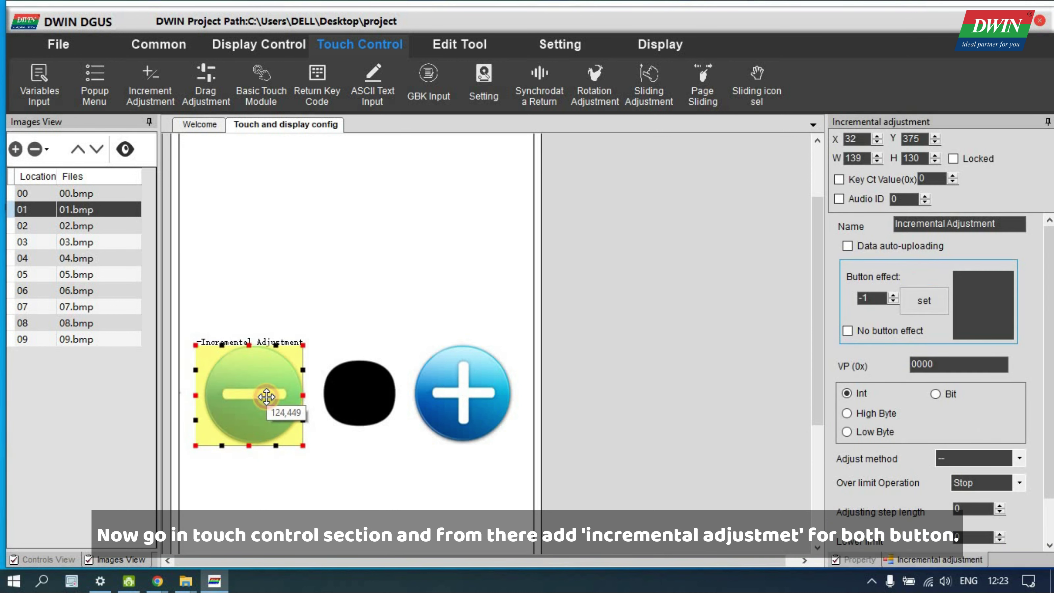
Place a second Incremental Adjustment touch area, about 133 wide and 126 high, over the plus button
{"action": "left_click", "coordinate": [161, 70]}
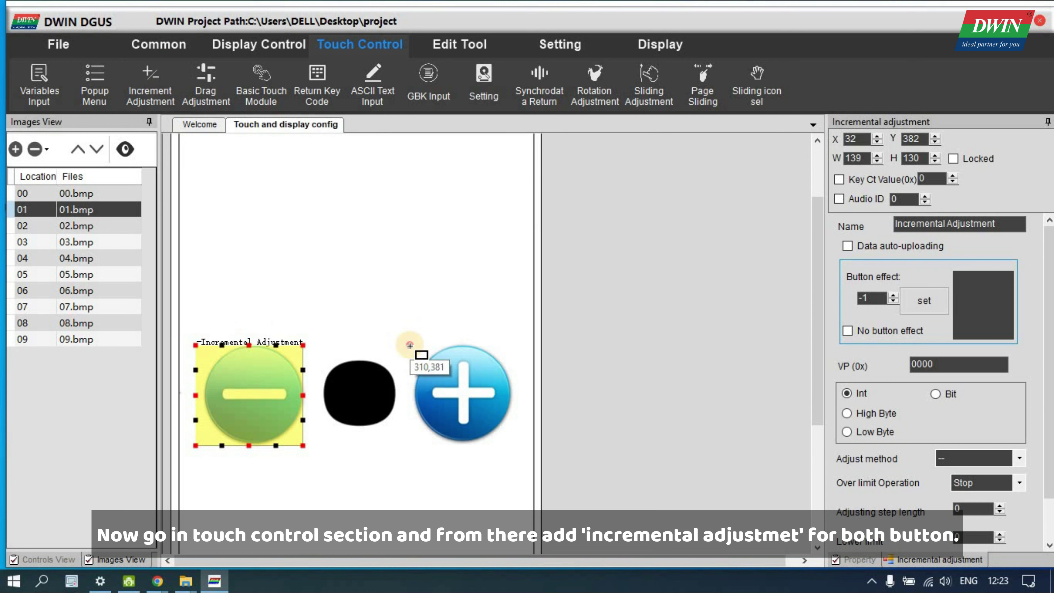
{"action": "left_click_drag", "start_coordinate": [410, 345], "coordinate": [513, 442]}
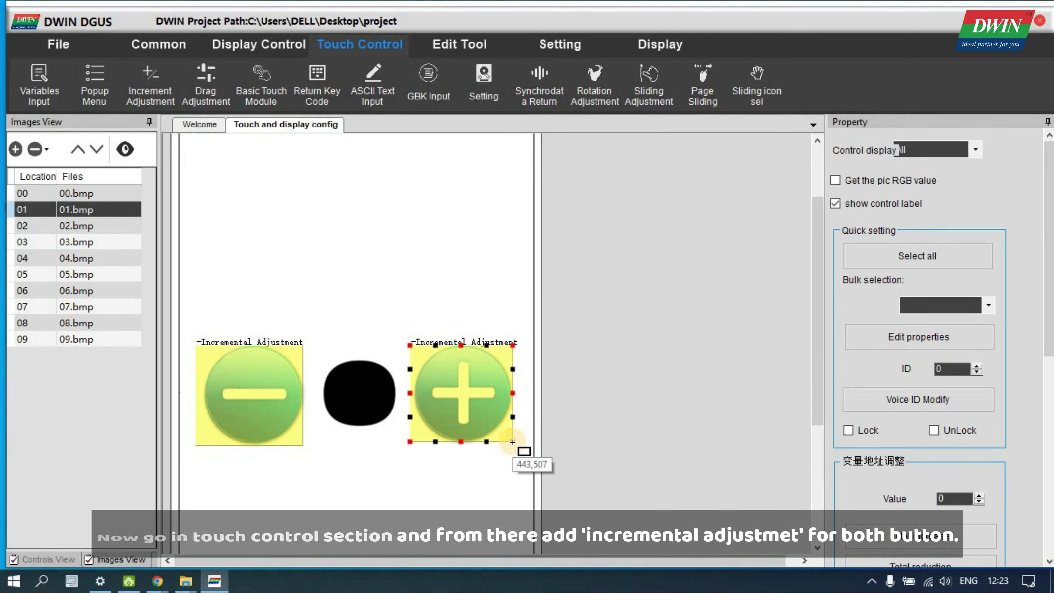
{"action": "left_click", "coordinate": [398, 321]}
Add an Artistic variables display inside the black box between the minus and plus buttons
{"action": "left_click", "coordinate": [359, 398]}
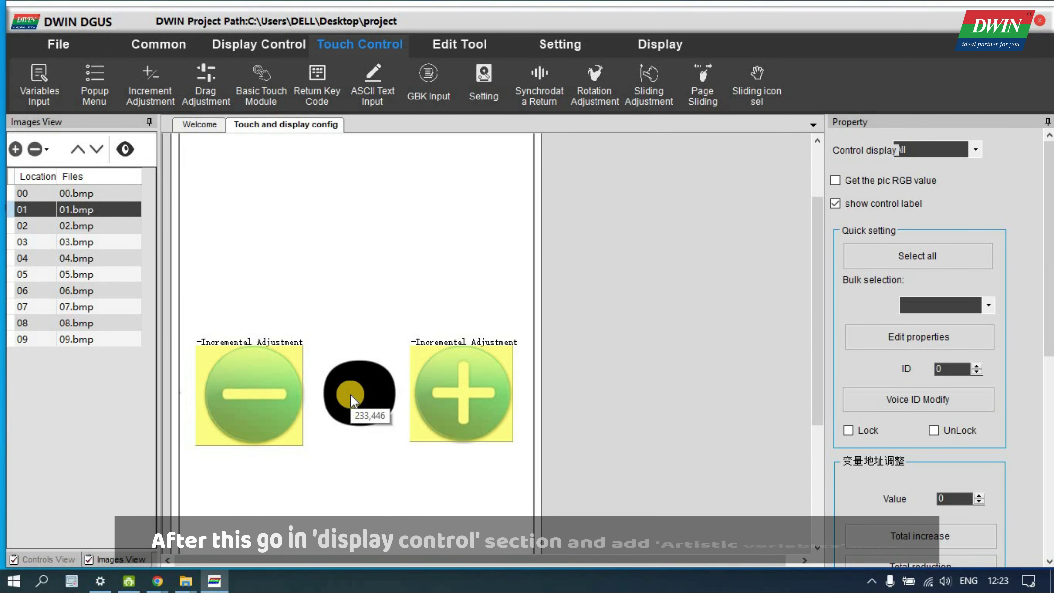
{"action": "left_click", "coordinate": [257, 45]}
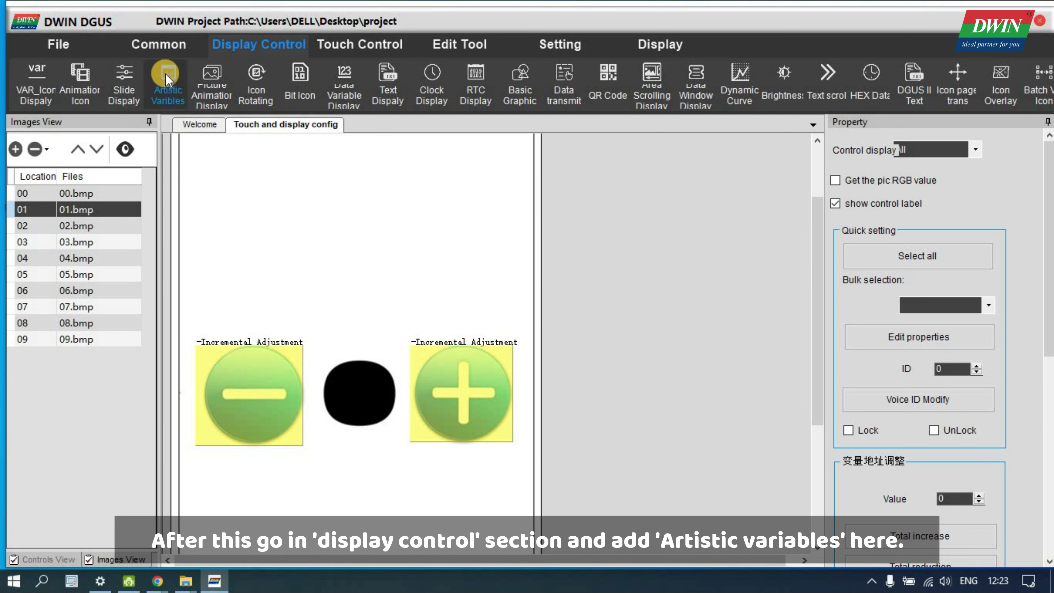
{"action": "mouse_move", "coordinate": [352, 372]}
{"action": "left_mouse_down"}
{"action": "mouse_move", "coordinate": [404, 432]}
{"action": "mouse_move", "coordinate": [369, 398]}
{"action": "left_mouse_up"}
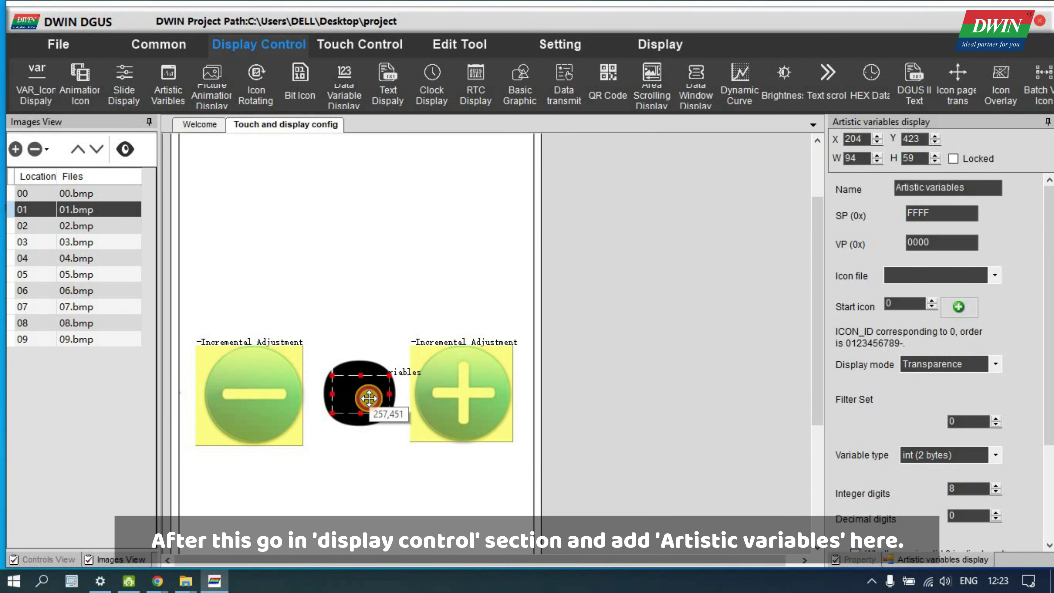
{"action": "scroll", "coordinate": [350, 349], "scroll_direction": "up", "scroll_amount": 3}
{"action": "left_click", "coordinate": [348, 190]}
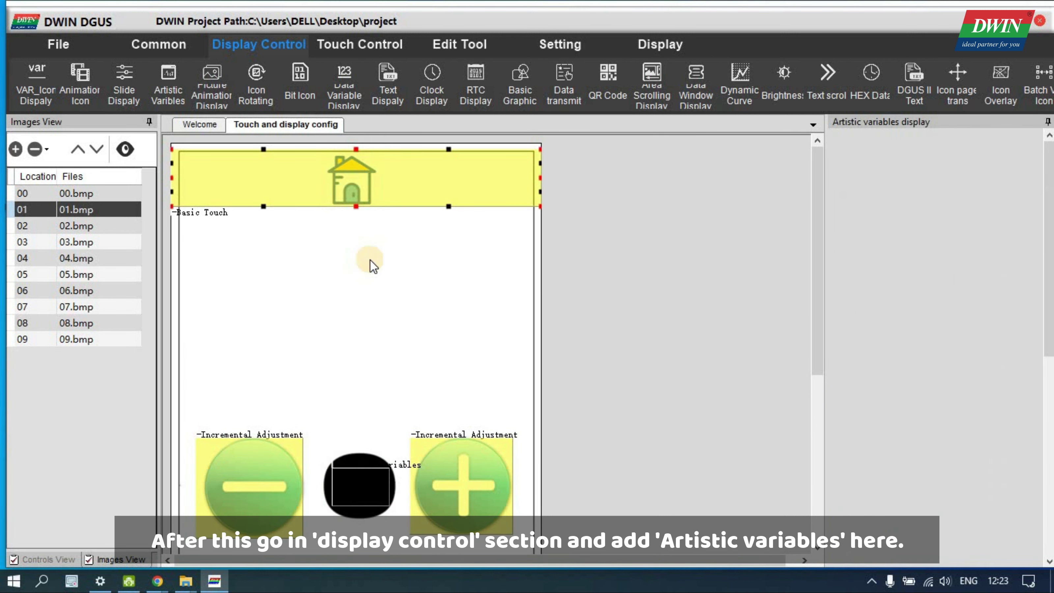
Set the VP address of the minus button's Incremental Adjustment area to 2020
{"action": "scroll", "coordinate": [351, 279], "scroll_direction": "down", "scroll_amount": 6}
{"action": "left_click", "coordinate": [260, 308]}
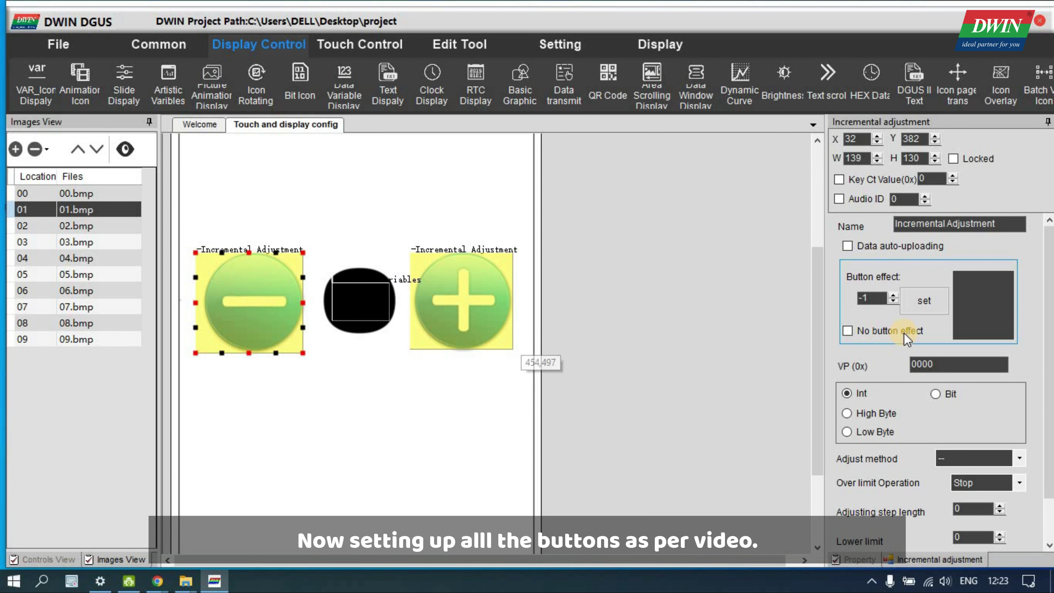
{"action": "scroll", "coordinate": [1053, 398], "scroll_direction": "down", "scroll_amount": 2}
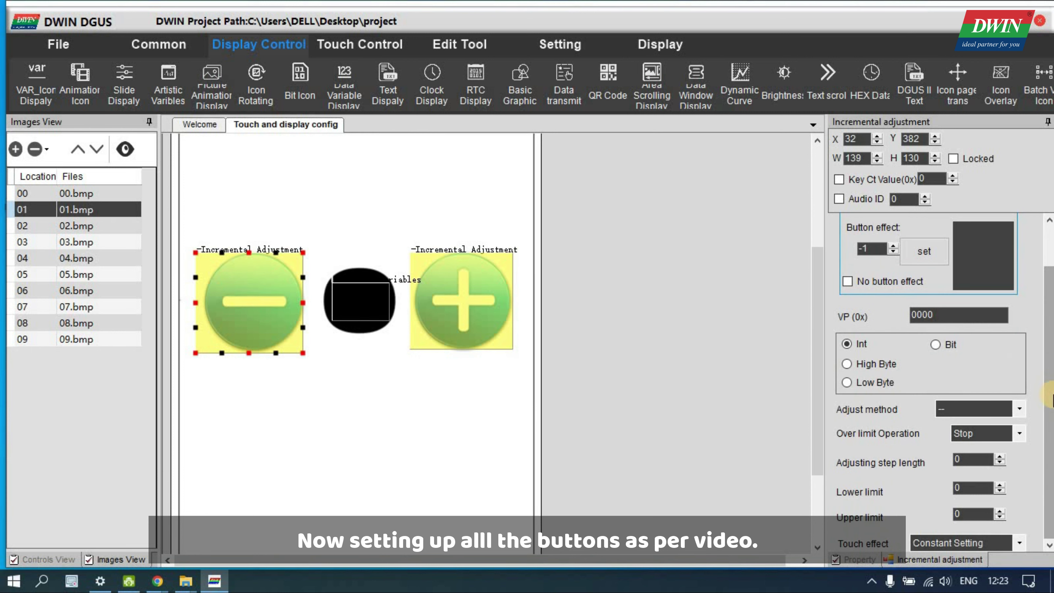
{"action": "left_click", "coordinate": [1019, 409]}
{"action": "left_click", "coordinate": [985, 423]}
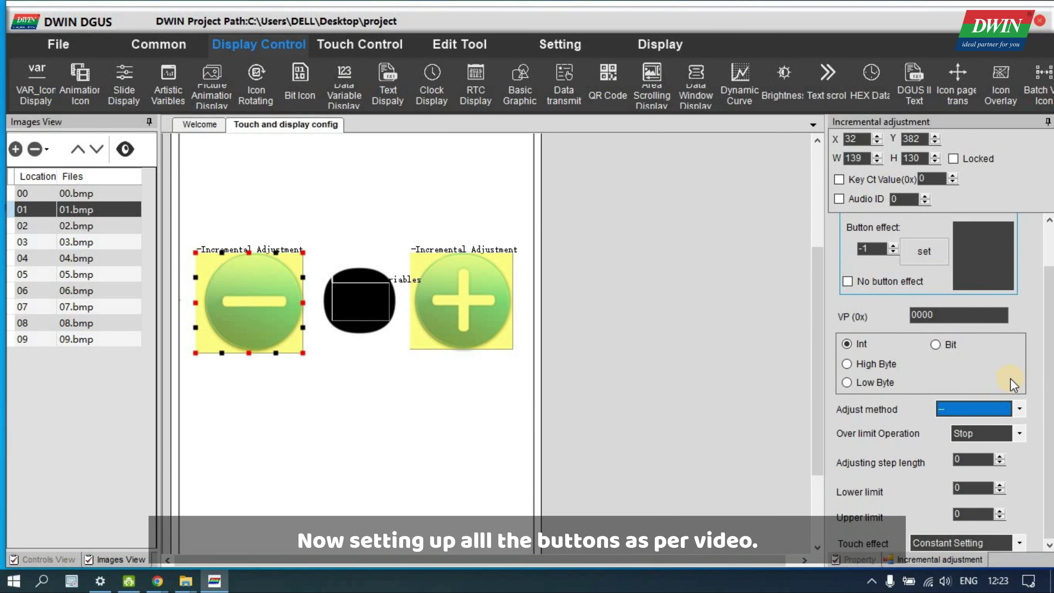
{"action": "scroll", "coordinate": [1010, 378], "scroll_direction": "up", "scroll_amount": 2}
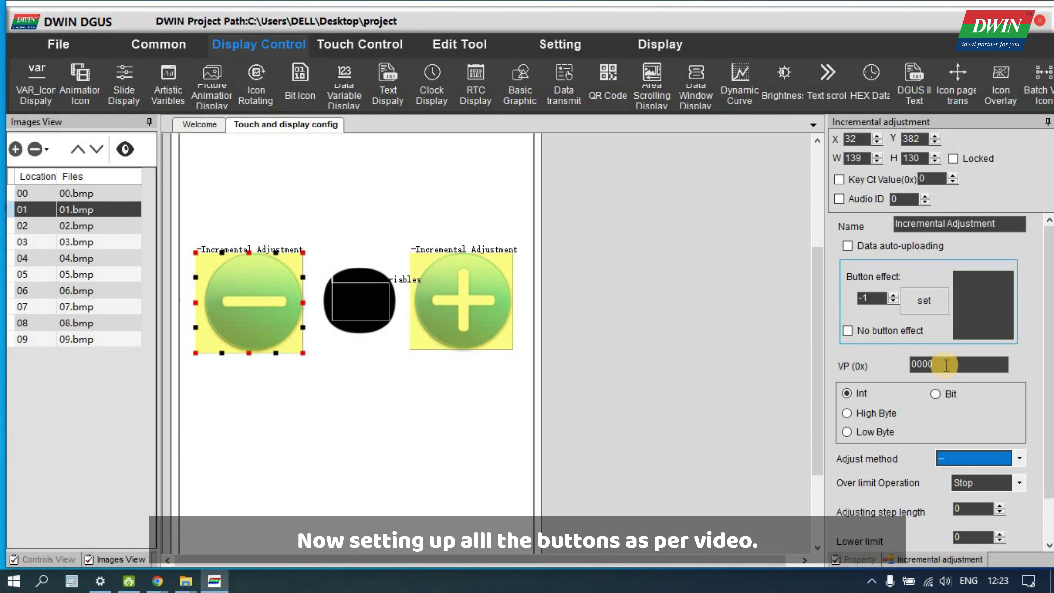
{"action": "double_click", "coordinate": [910, 364]}
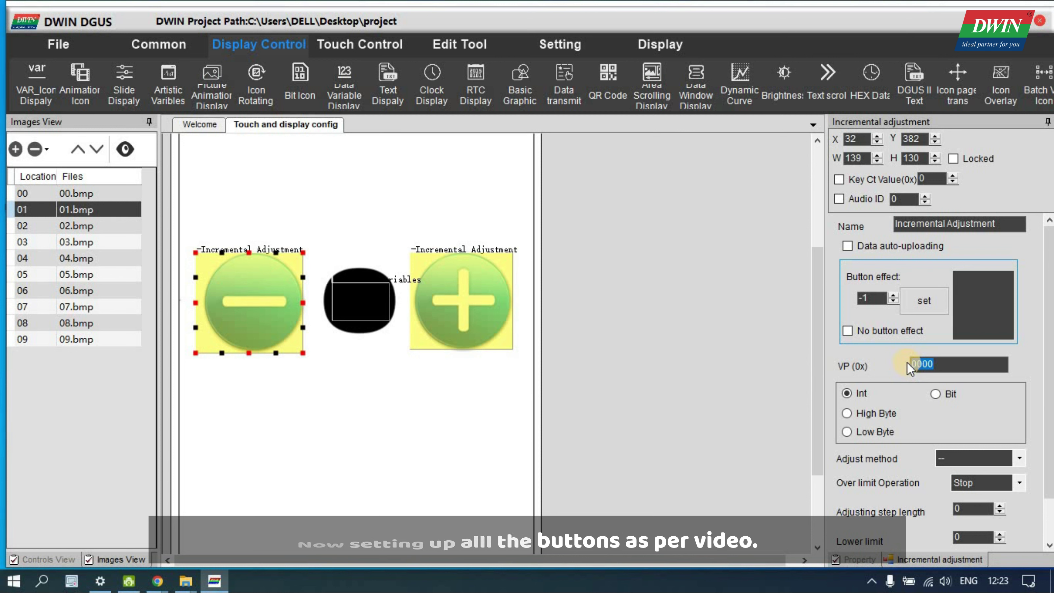
{"action": "type", "text": "2020"}
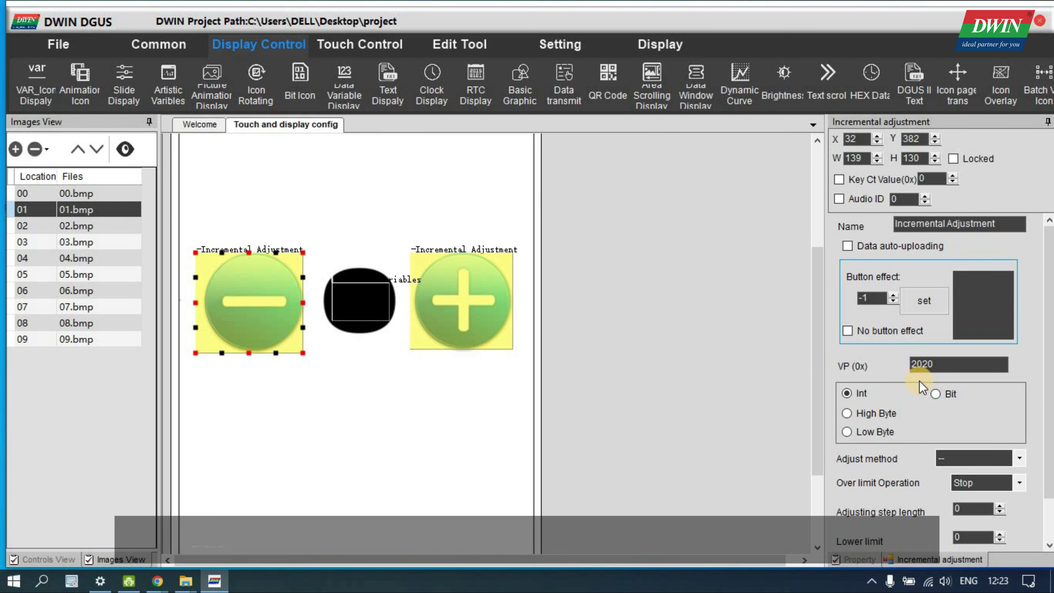
{"action": "left_click", "coordinate": [1035, 366]}
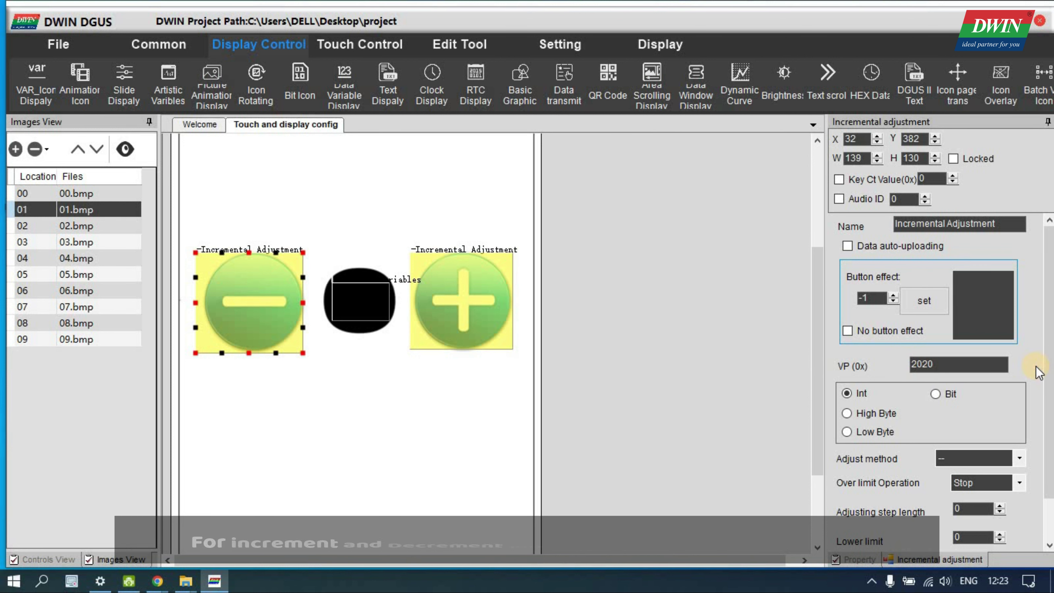
{"action": "scroll", "coordinate": [1036, 372], "scroll_direction": "down", "scroll_amount": 1}
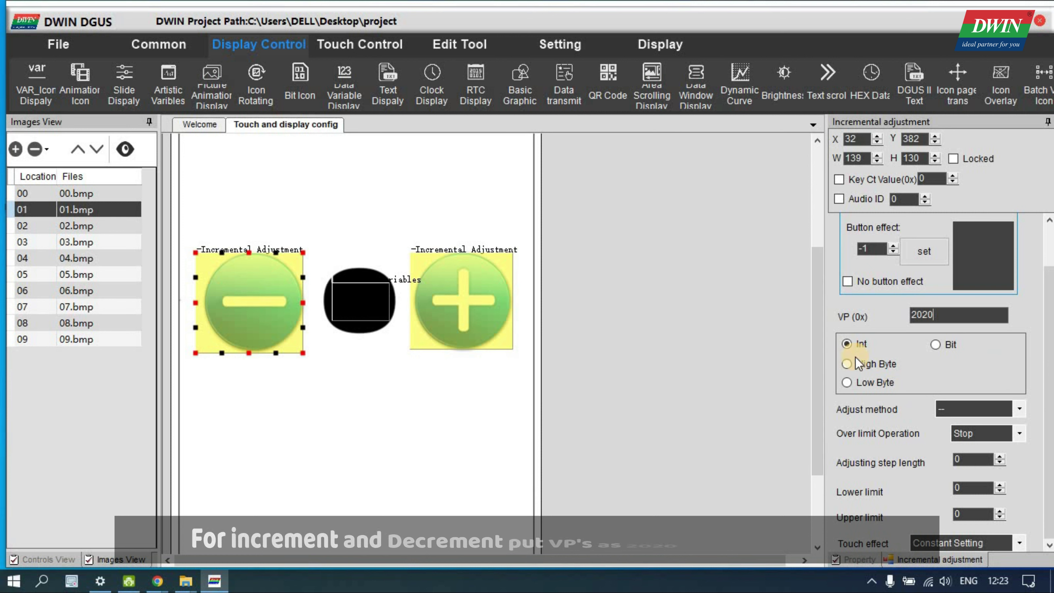